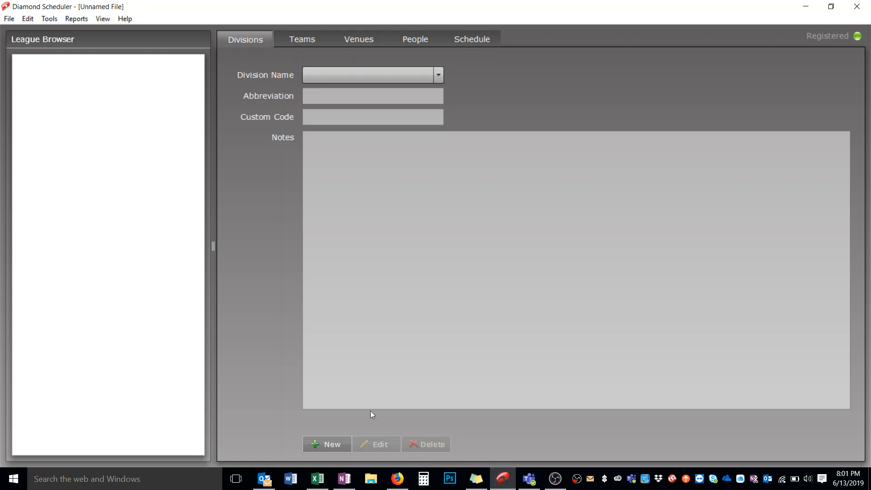
Step: Start the League Creation Assistant and import the divisions from Divisions.csv
click(9, 18)
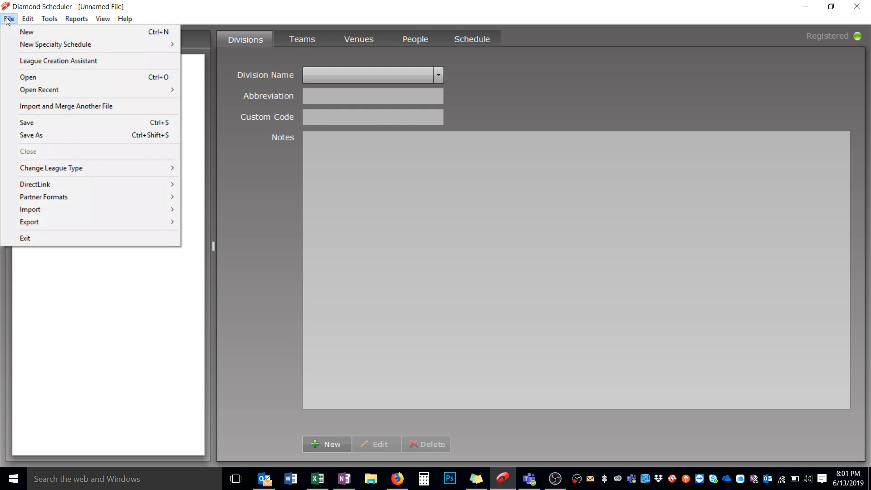
click(39, 60)
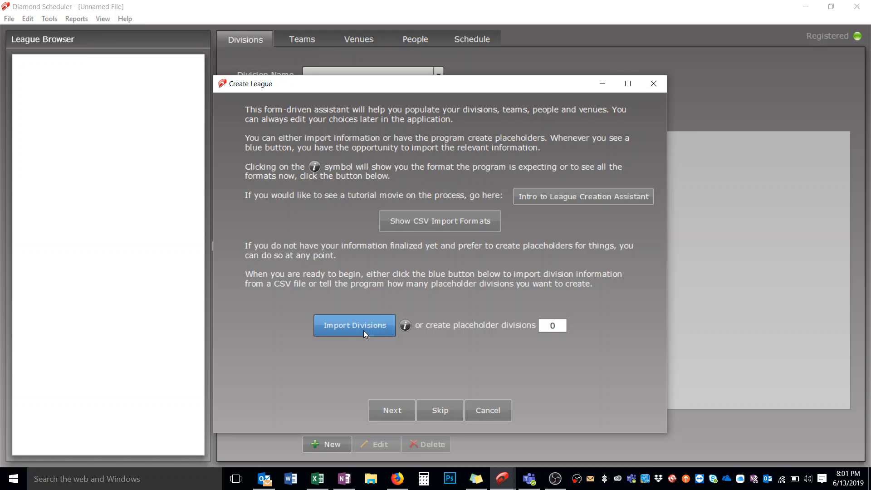
click(351, 326)
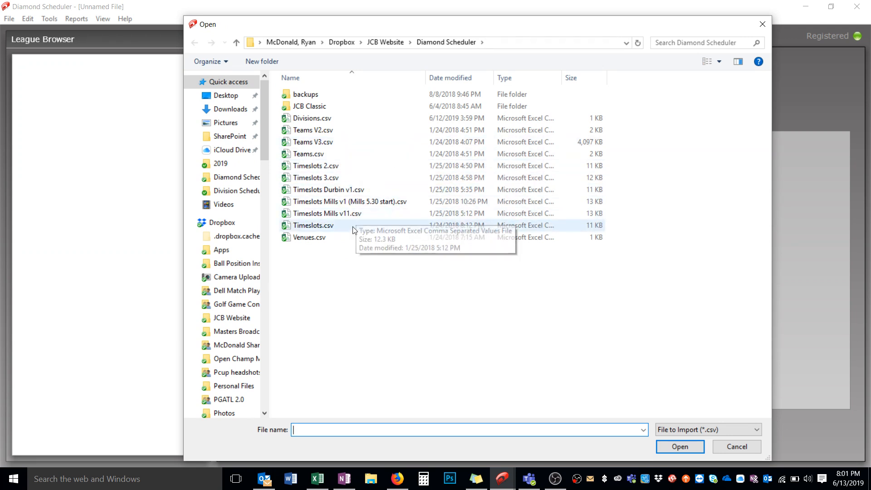
click(328, 119)
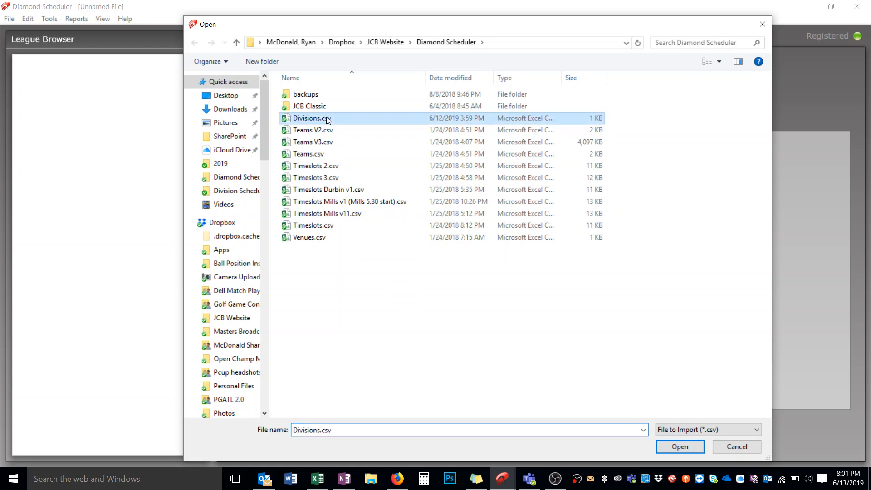
click(673, 444)
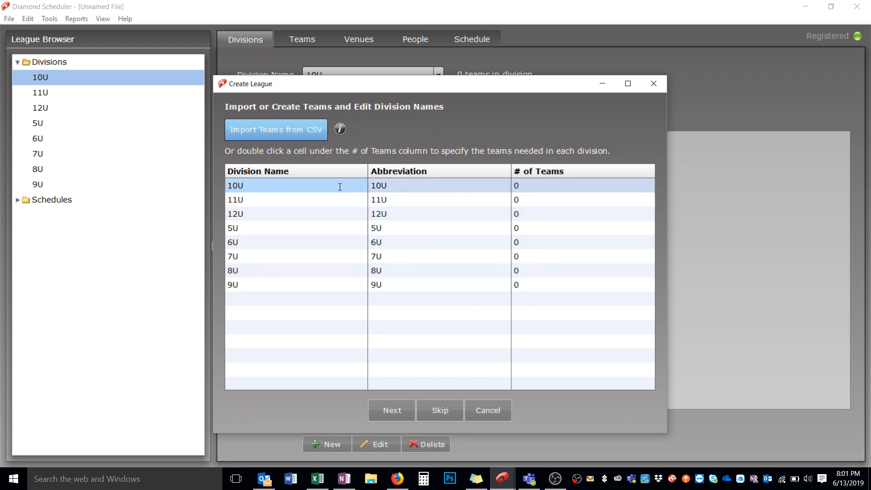
Step: Import the teams from Teams.csv, accept their names and abbreviations, and decline adding coaches and players
click(524, 190)
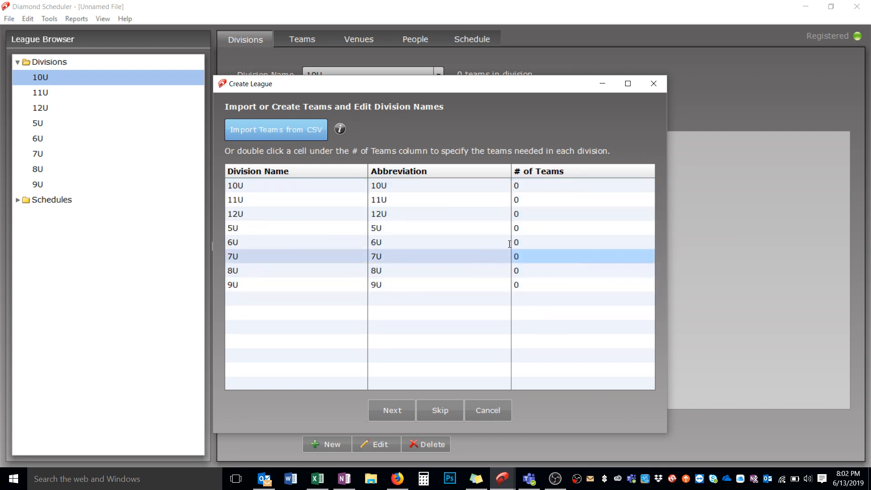
click(299, 130)
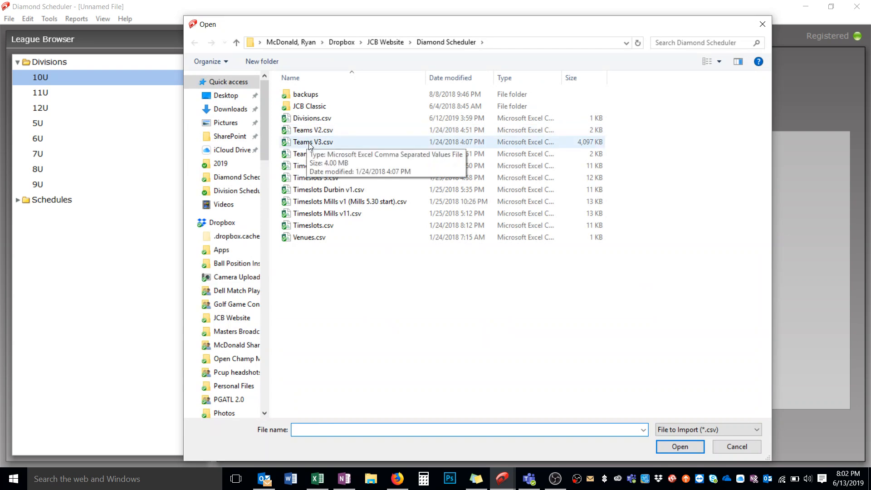
click(312, 156)
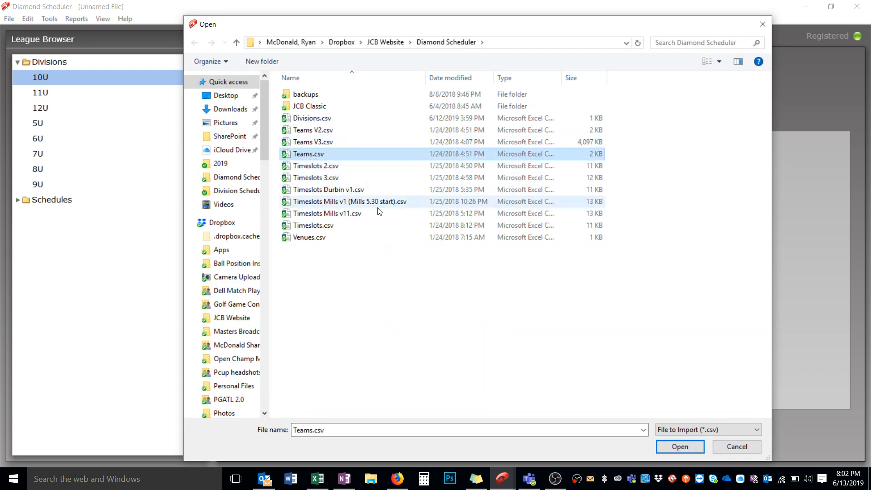
click(676, 447)
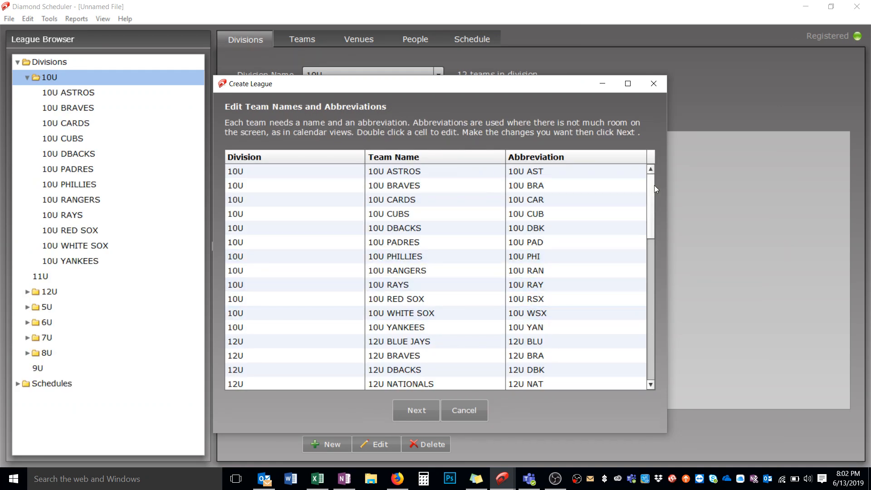
mouse_move(654, 185)
mouse_down()
mouse_move(662, 262)
mouse_move(649, 187)
mouse_up()
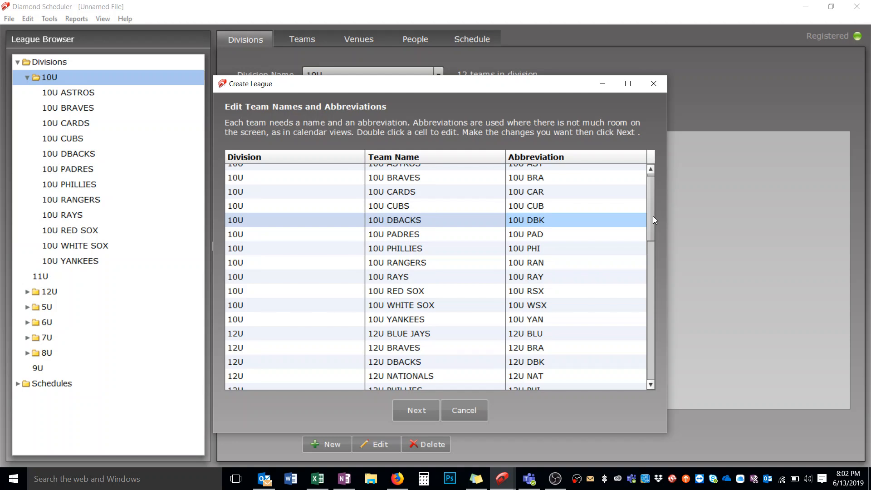
click(417, 412)
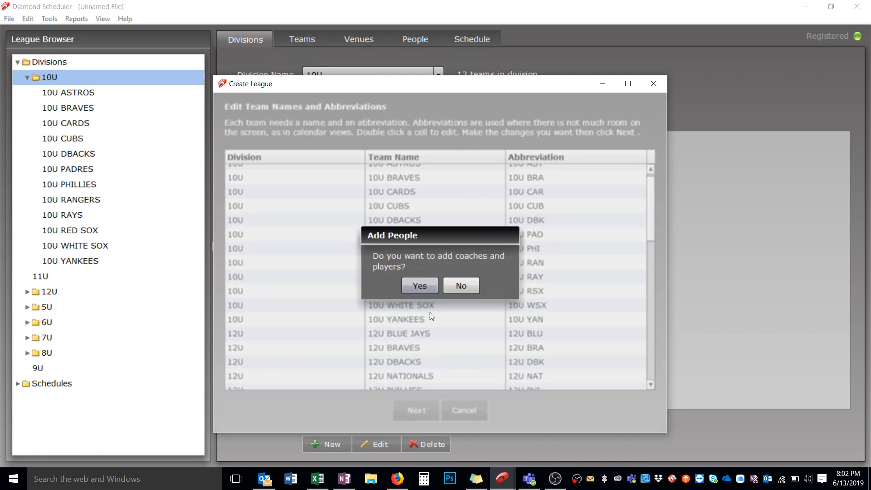
click(461, 285)
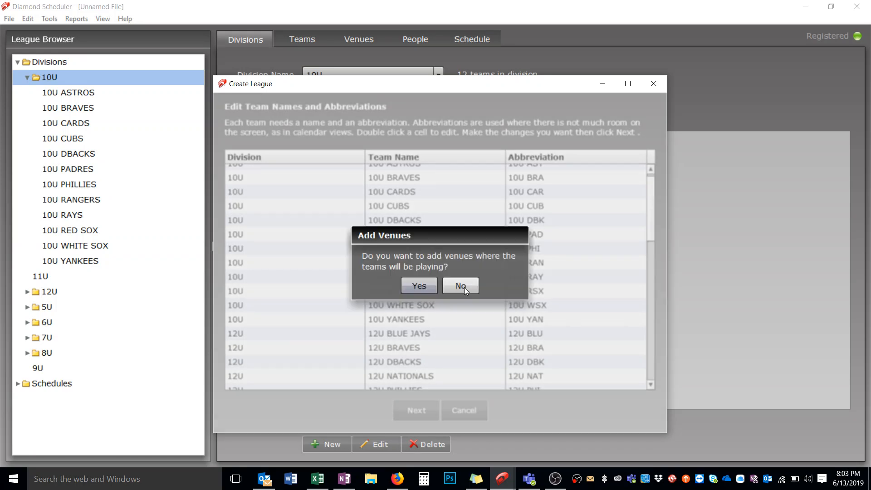
Step: Add the league's venues by importing Venues.csv, accept their names and abbreviations, and skip the timeslot import
click(419, 288)
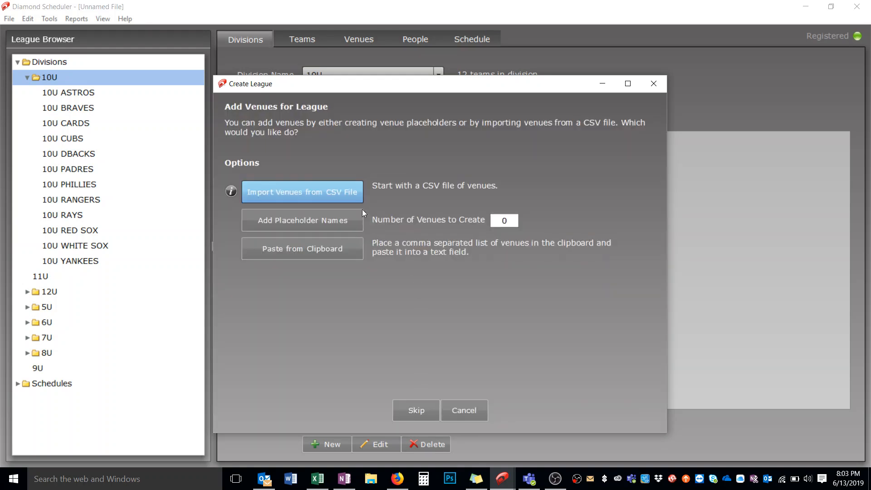
click(344, 192)
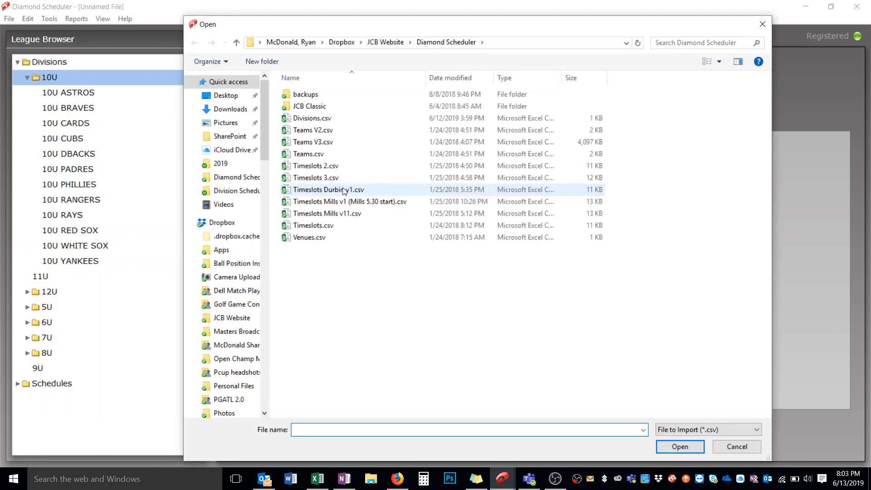
click(331, 239)
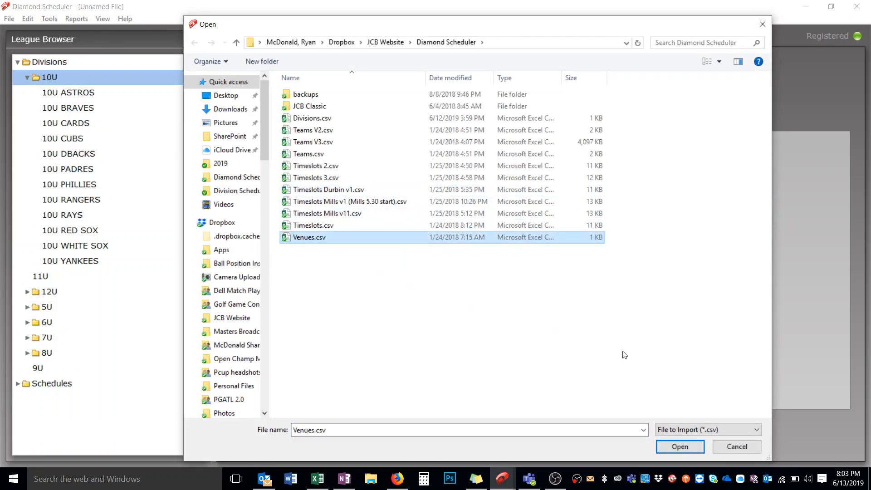
click(675, 449)
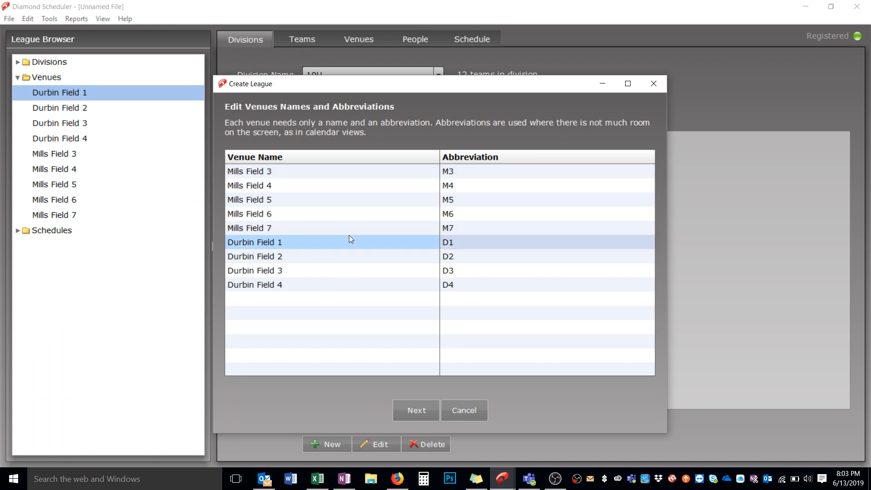
click(418, 410)
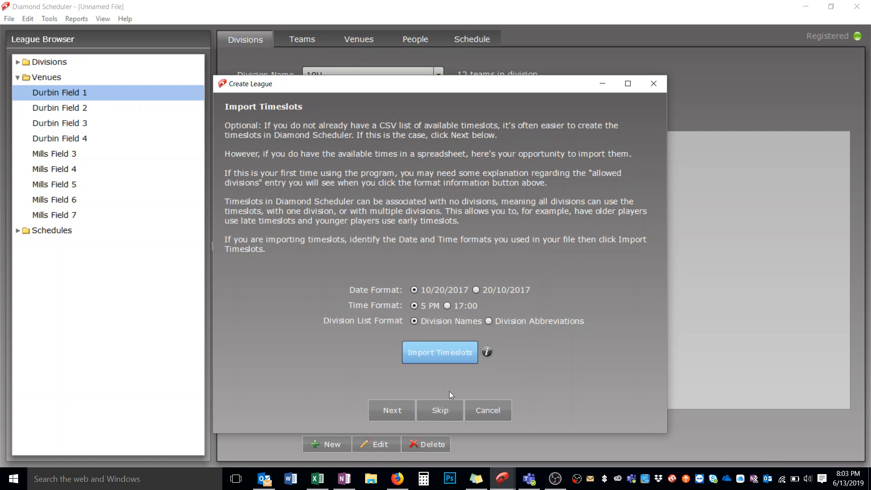
click(440, 416)
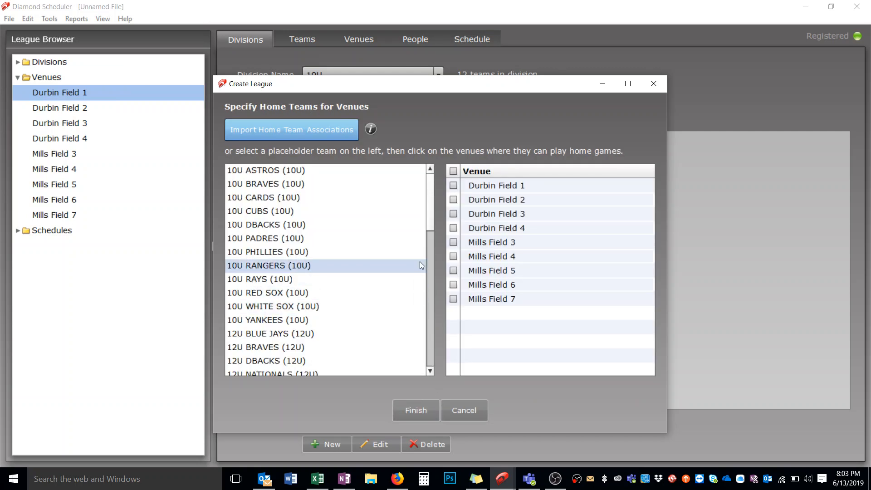
Step: Assign all 10U teams, Astros through Yankees, to Durbin Field 2 and Durbin Field 3 as home venues
click(413, 170)
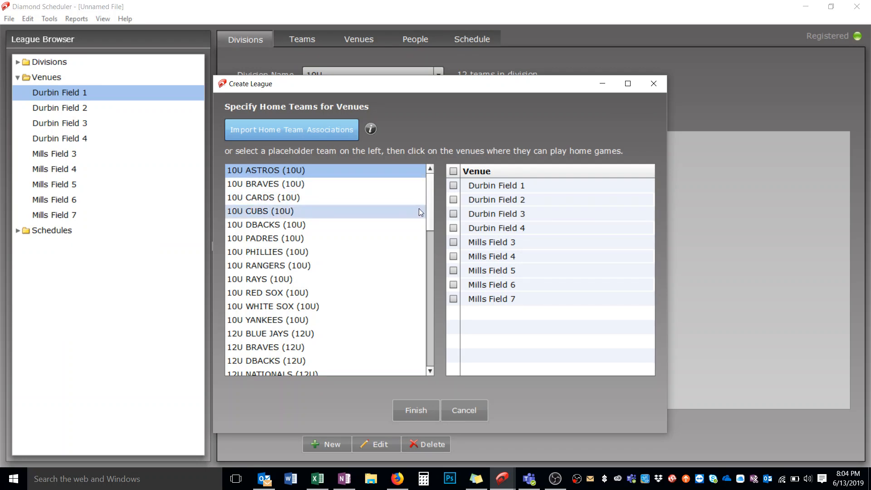
shift+click(356, 327)
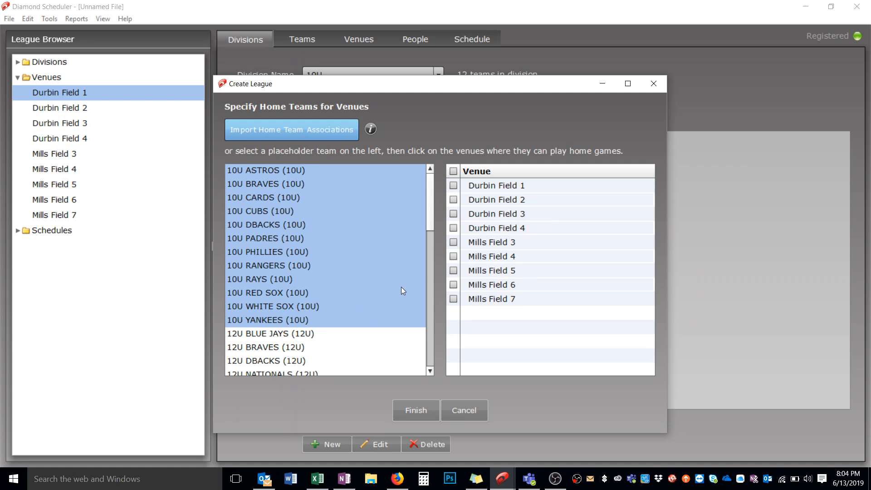
click(453, 199)
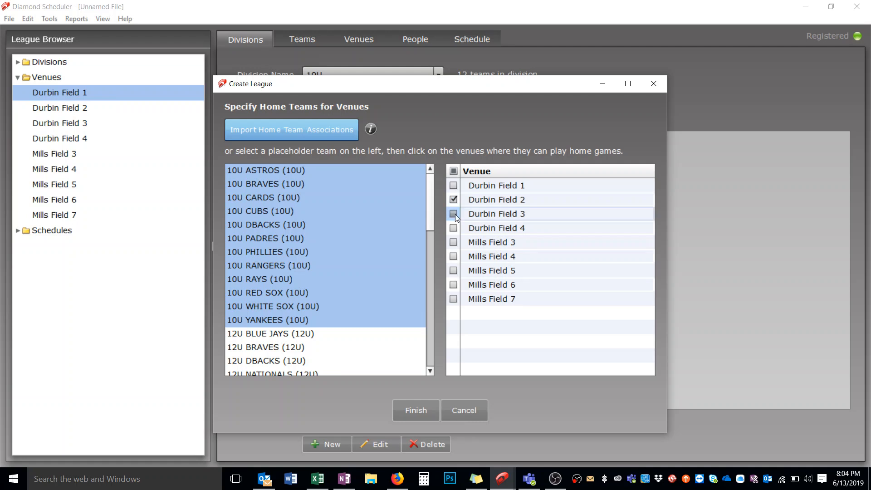
click(453, 213)
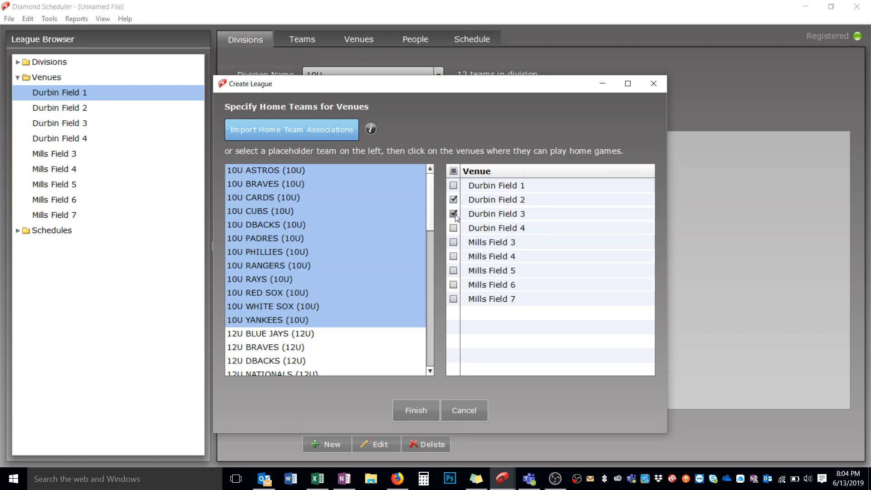
Step: Assign all 12U teams, Blue Jays through White Sox, to Durbin Field 1 and Durbin Field 4 as home venues
click(355, 338)
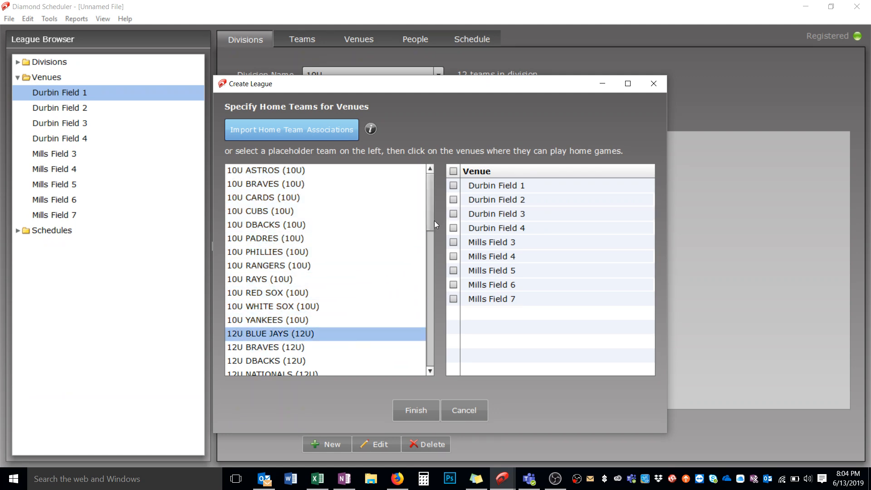
drag(432, 219, 432, 251)
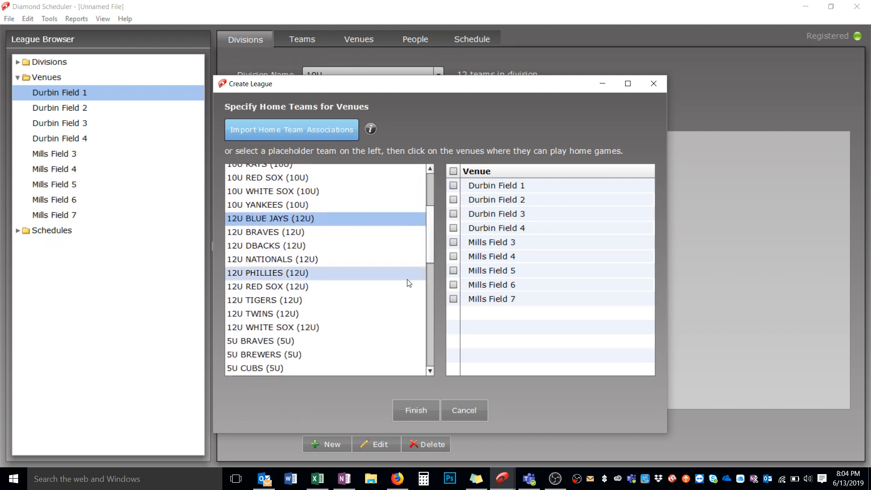
shift+click(349, 328)
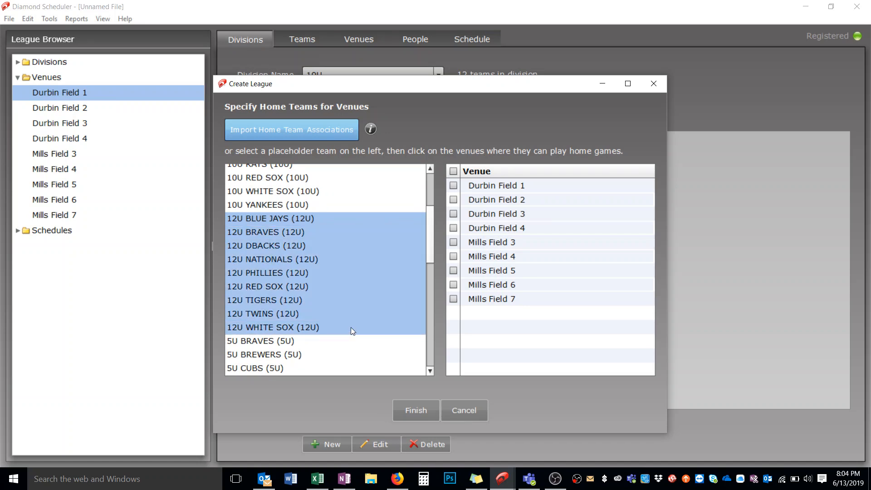
click(454, 186)
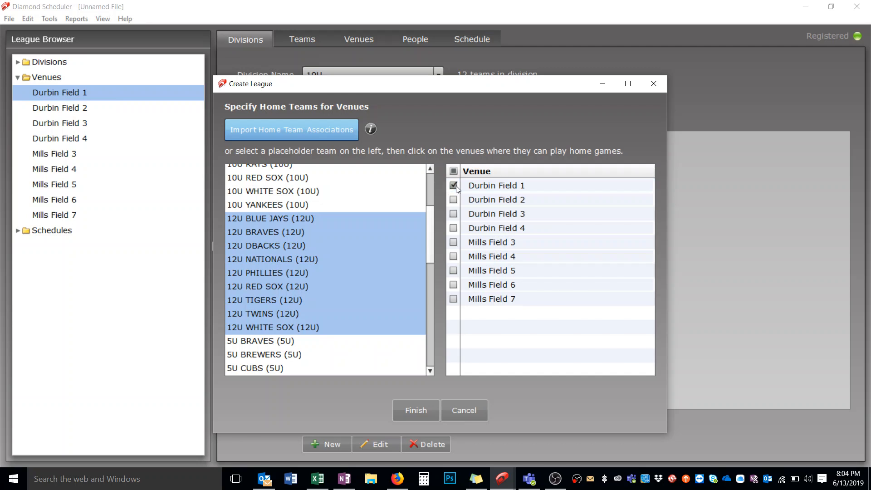
click(452, 228)
Step: Assign all 5U teams, Braves through Yankees, to Mills Field 5 and Mills Field 3 as home venues
click(334, 341)
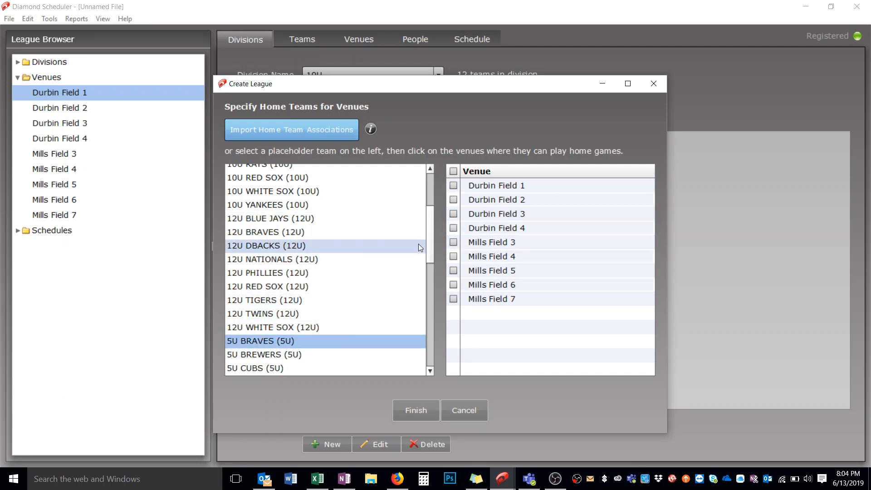
scroll(429, 239, down, 3)
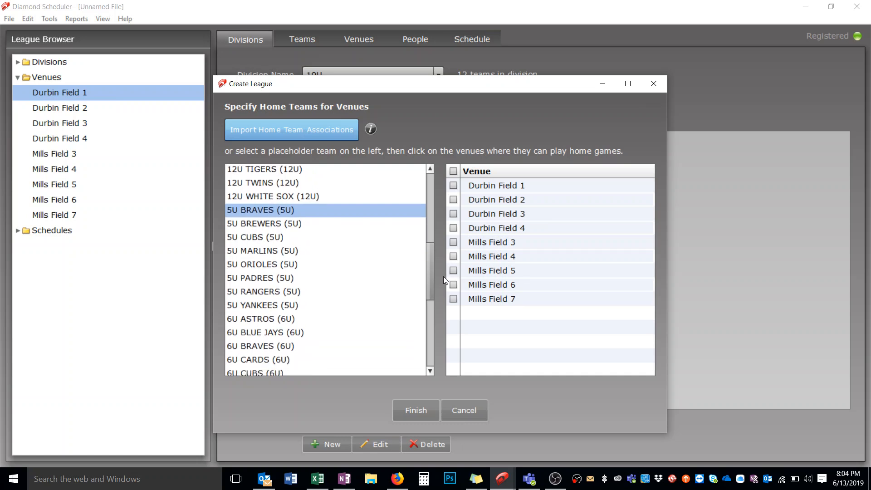
shift+click(303, 300)
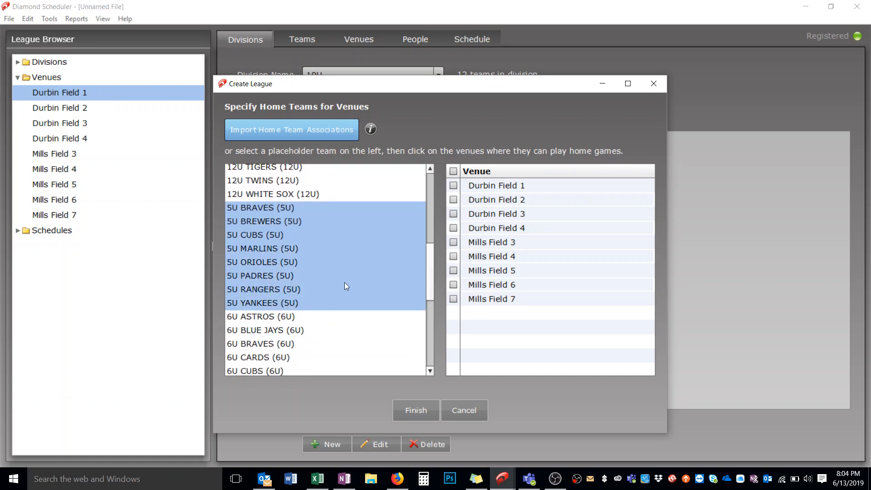
click(454, 270)
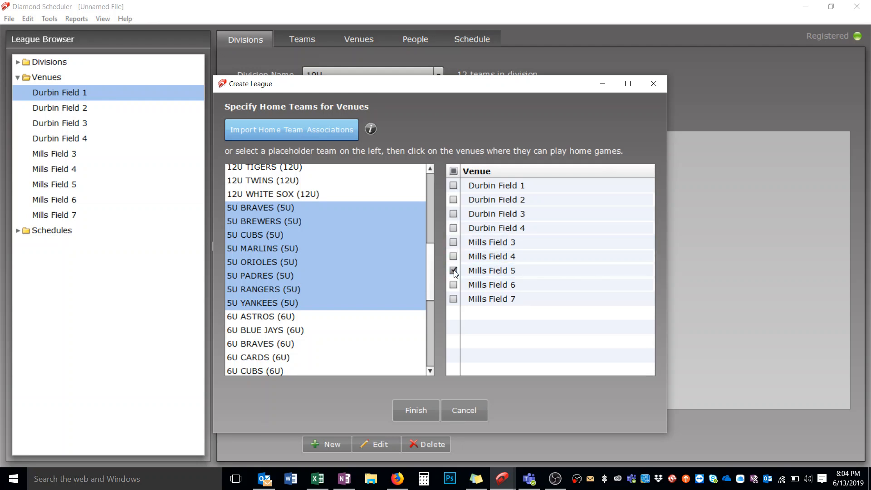
click(453, 243)
Step: Assign all 6U teams, Astros through Pirates, to Mills Field 6 and Mills Field 3 as home venues
drag(434, 272, 433, 301)
click(304, 222)
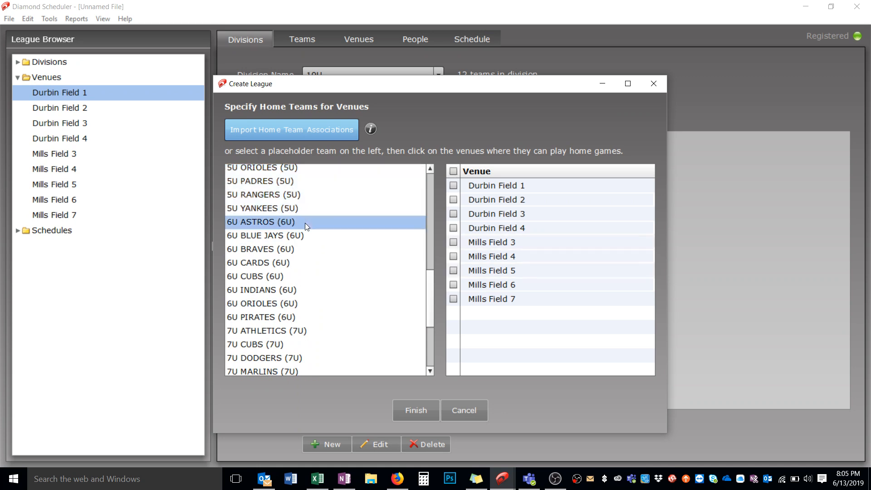
shift+click(293, 312)
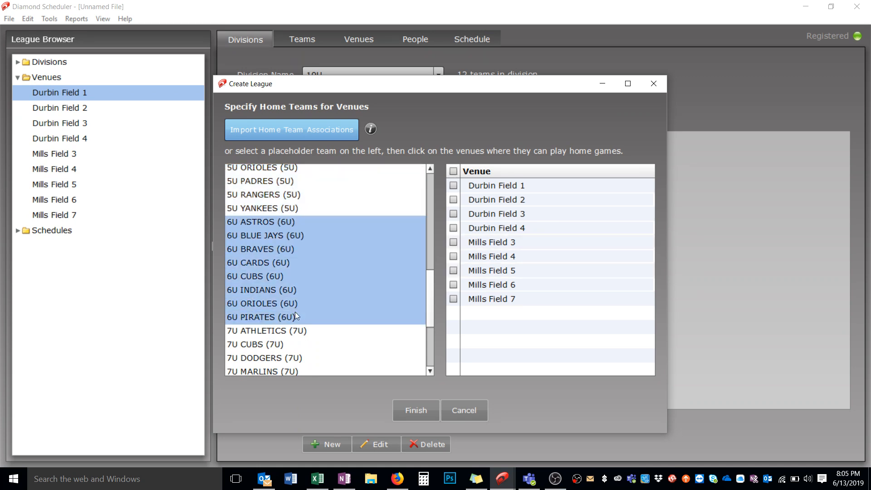
click(455, 284)
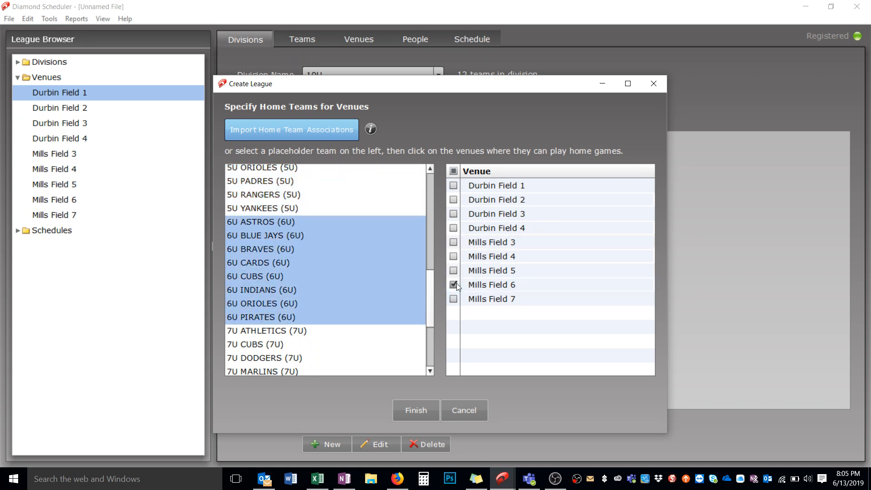
click(453, 243)
Step: Assign all 7U teams, Athletics through Yankees, to Mills Field 4 and Mills Field 3 as home venues
drag(433, 274, 435, 301)
click(349, 244)
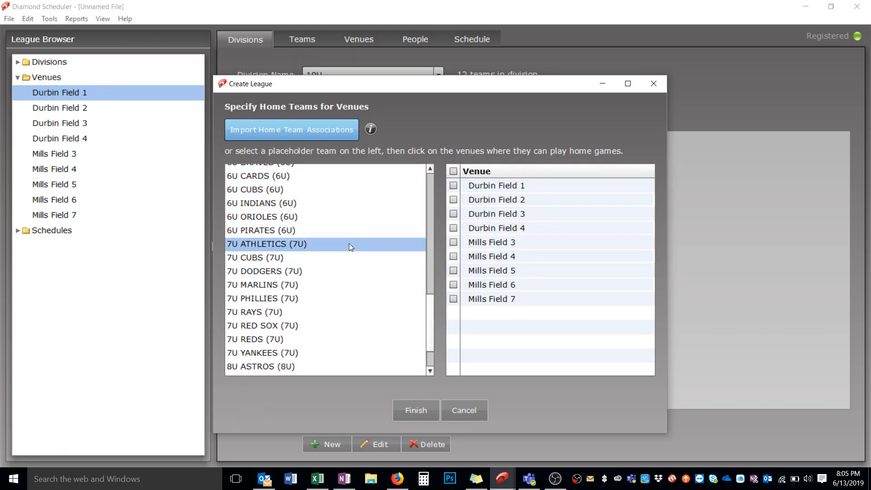
shift+click(323, 352)
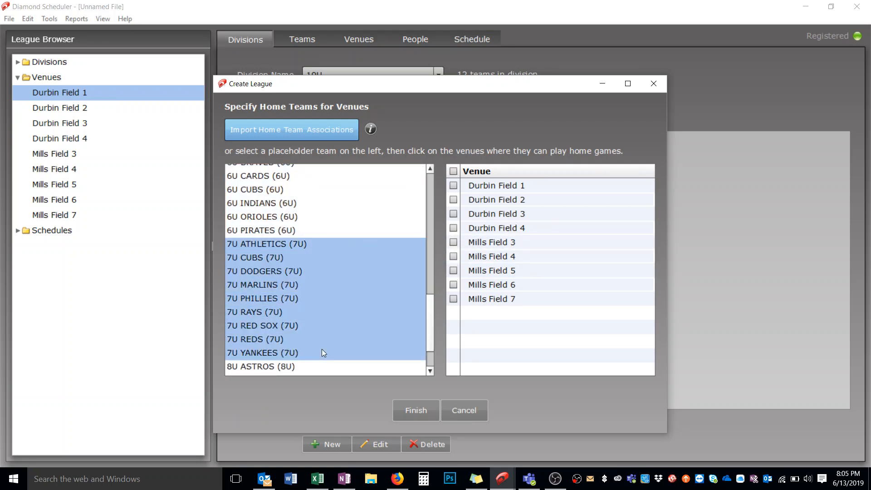
click(455, 255)
click(454, 243)
Step: Assign all 8U teams, Astros through Yankees, to Mills Field 7 and Mills Field 3 as home venues, and finish creating the league
scroll(427, 308, down, 2)
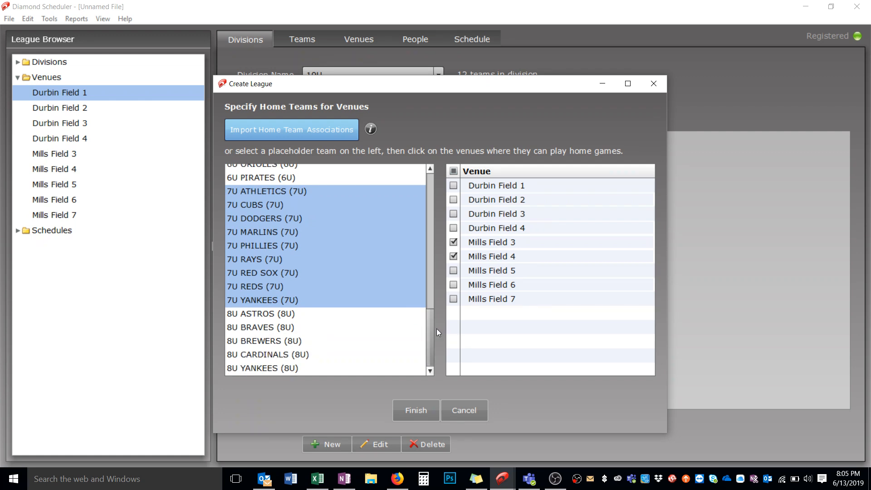
click(385, 314)
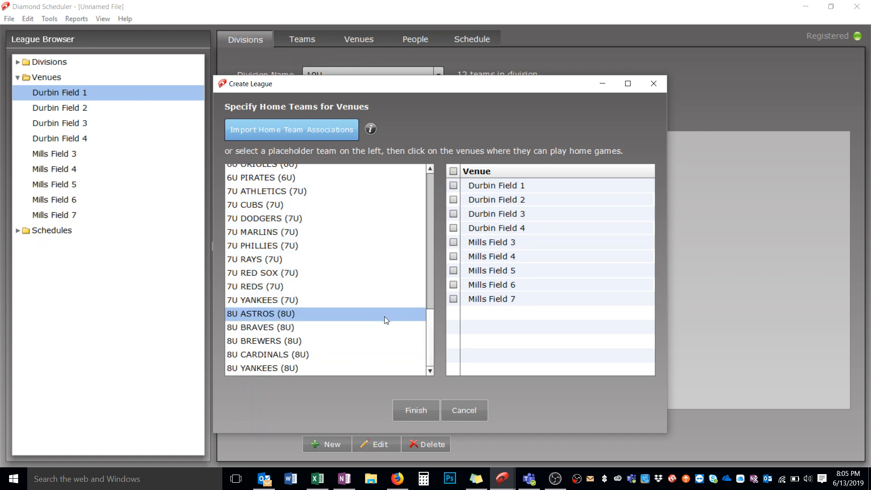
shift+click(373, 363)
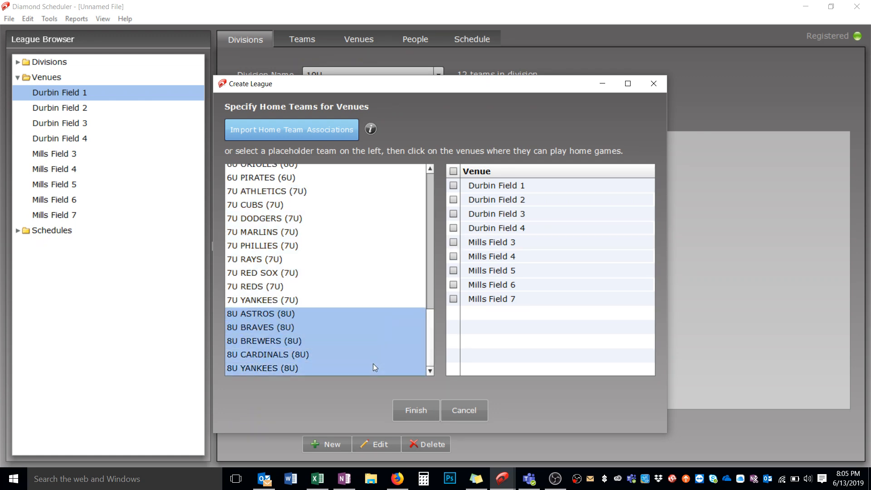
click(453, 298)
click(455, 241)
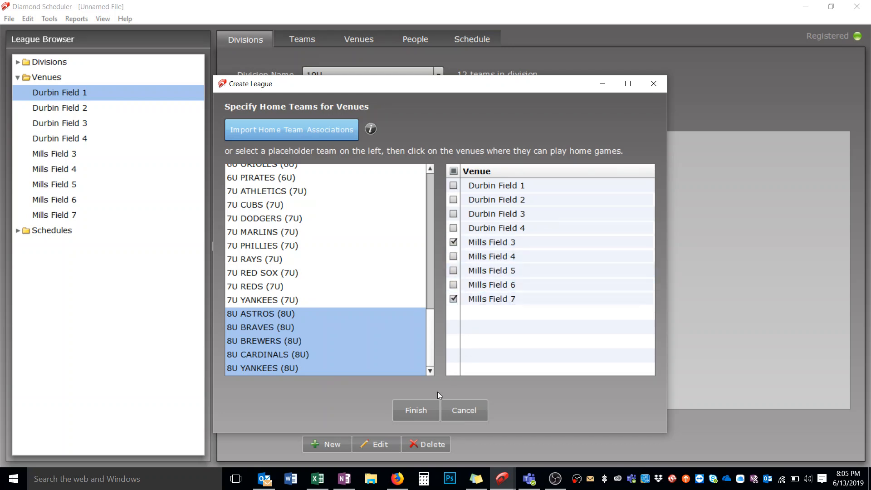
click(408, 407)
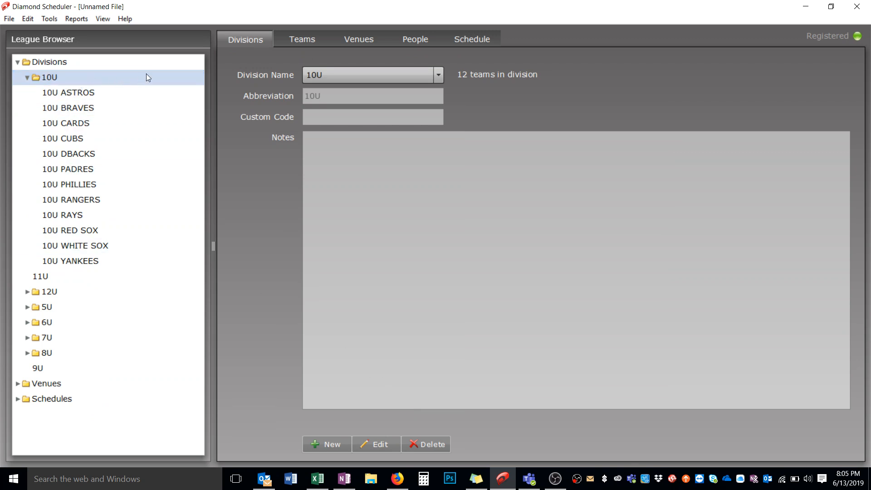
Step: Open the Timeslot Calendar and check its list of venues, keeping Durbin Field 1 selected
click(108, 20)
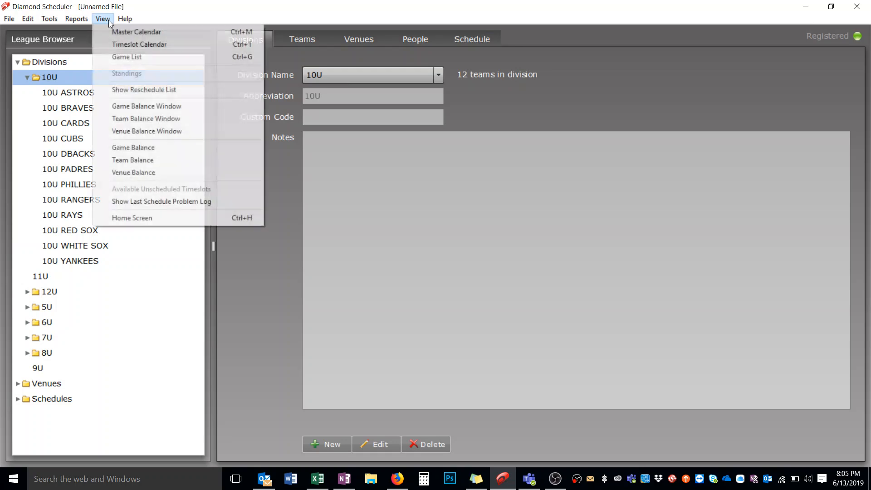
click(122, 44)
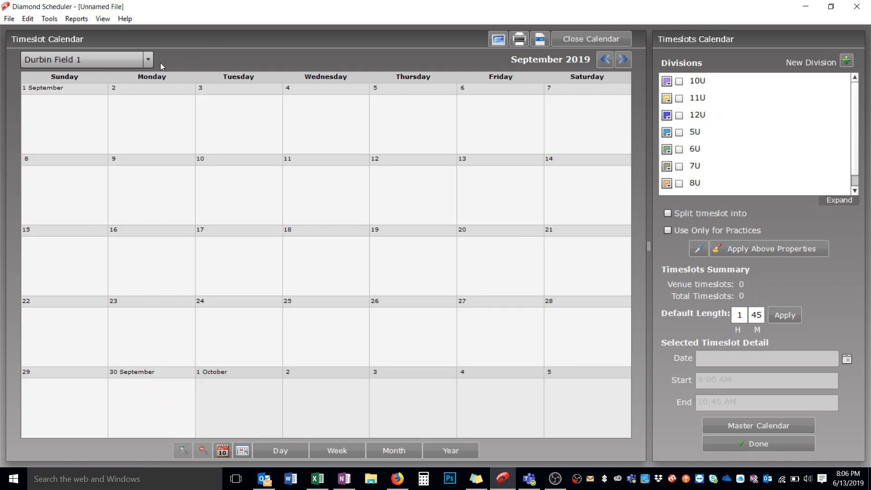
click(151, 63)
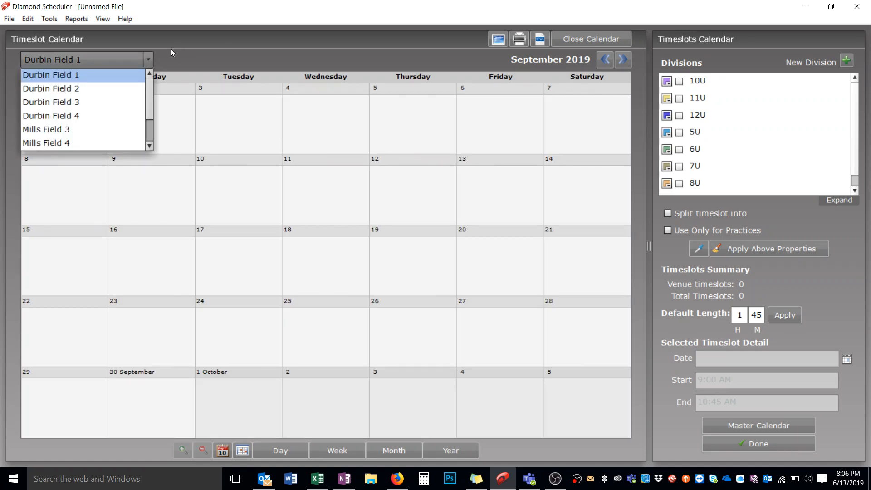
click(201, 56)
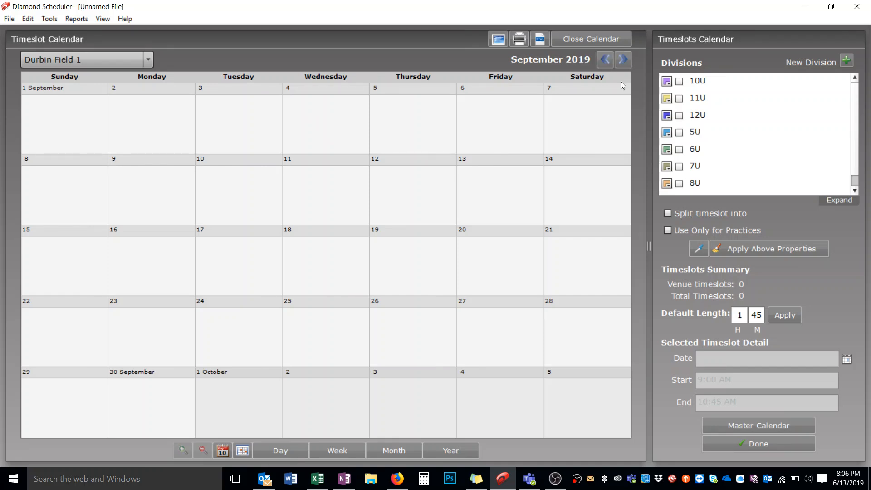
Step: Add 11U and 12U timeslots at Durbin Field 1 on Saturday 28 September 2019 at 9:00 AM, 11:00 AM, 1:00 PM and 3:00 PM
double_click(571, 323)
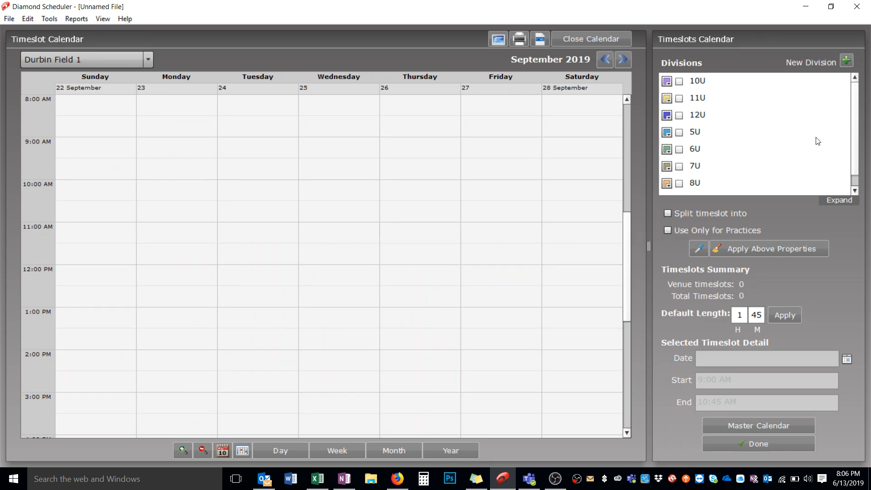
click(678, 99)
click(679, 115)
click(560, 142)
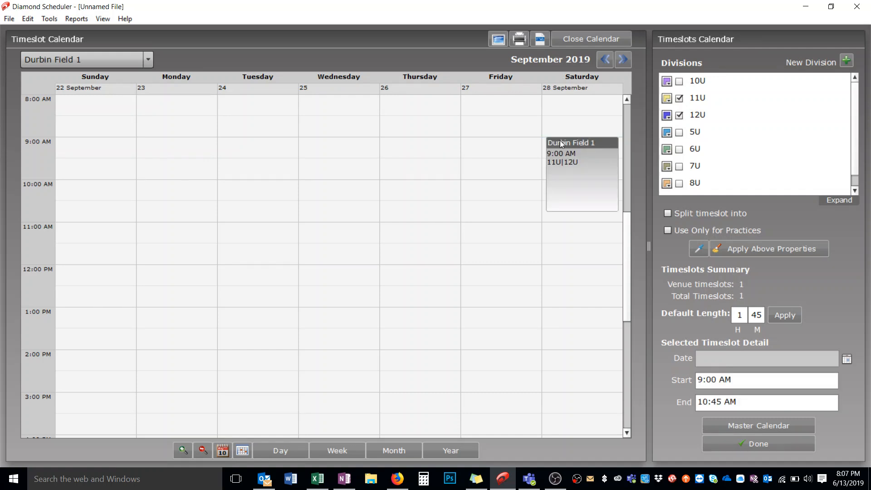
click(575, 227)
click(575, 313)
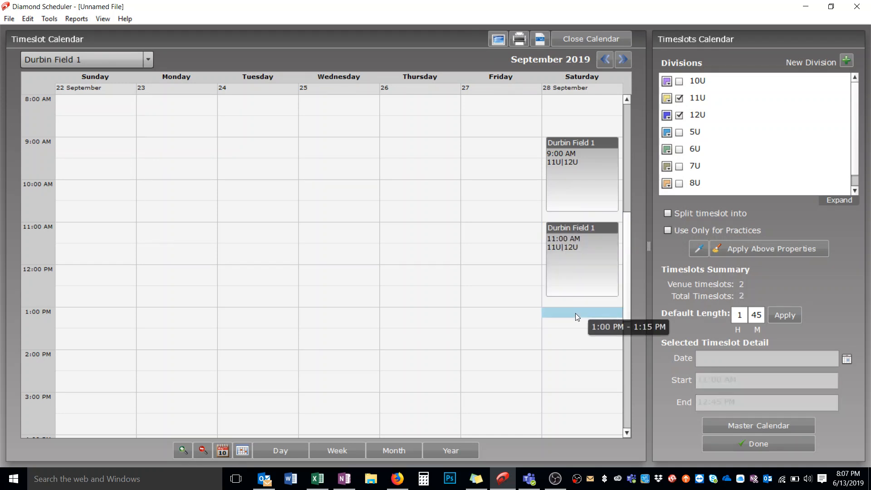
click(570, 399)
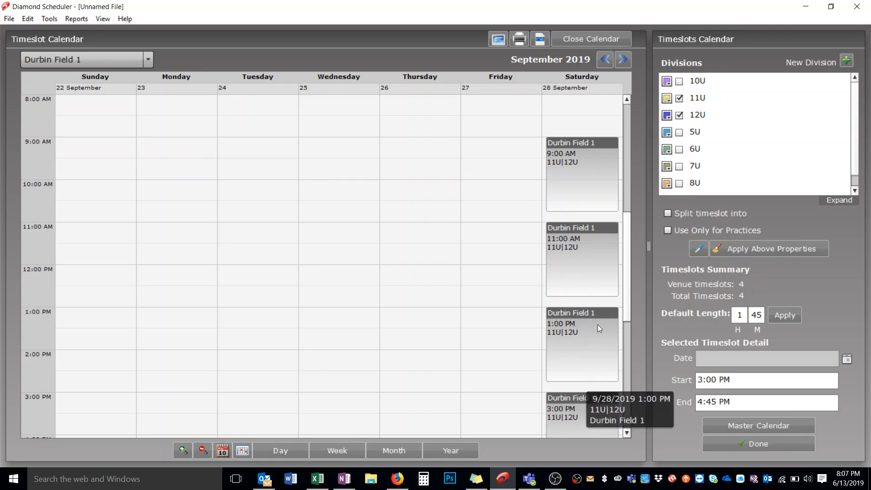
Step: Add 5:30 PM and 7:15 PM timeslots for 11U and 12U at Durbin Field 1 on Monday 30 September and Tuesday 1 October
click(626, 58)
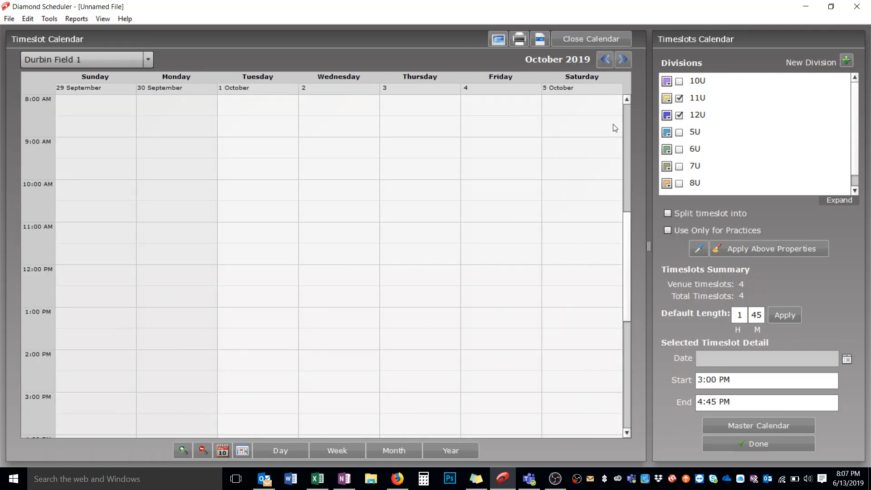
drag(627, 236, 627, 246)
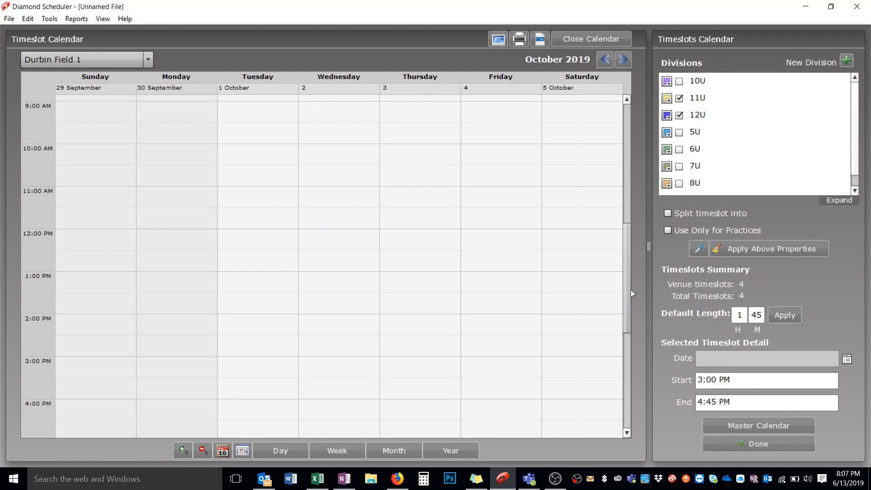
drag(630, 290, 632, 349)
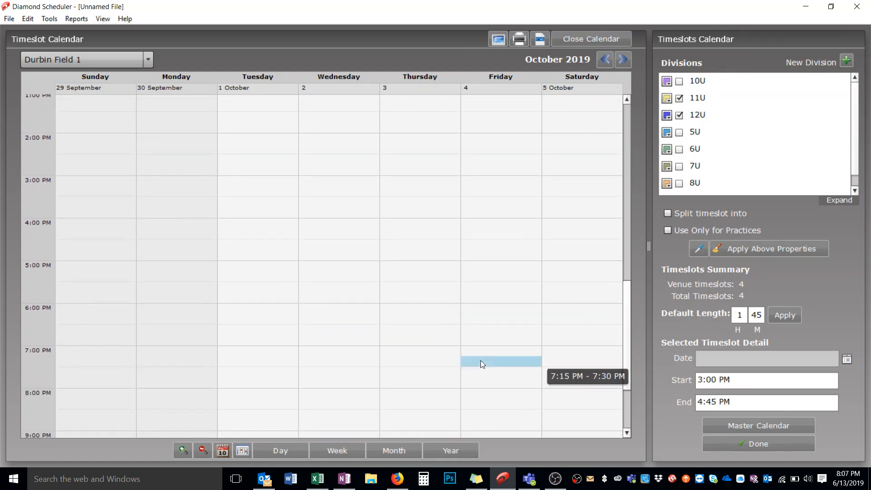
click(177, 288)
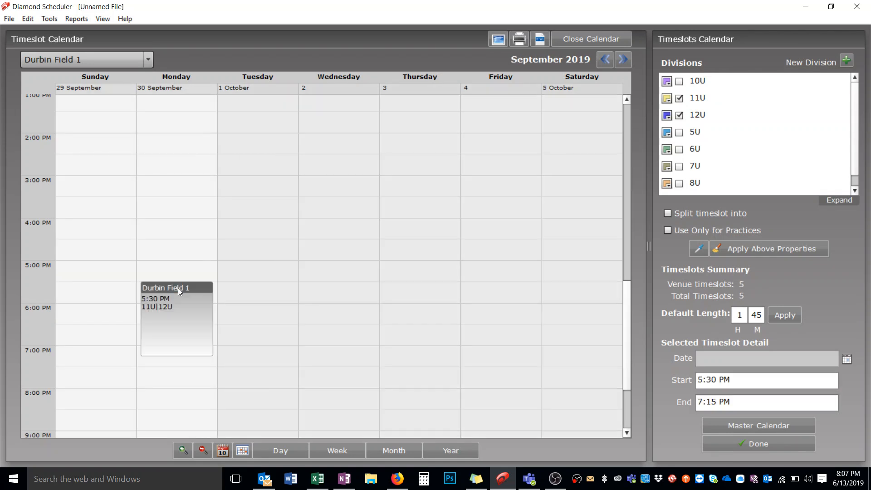
click(164, 361)
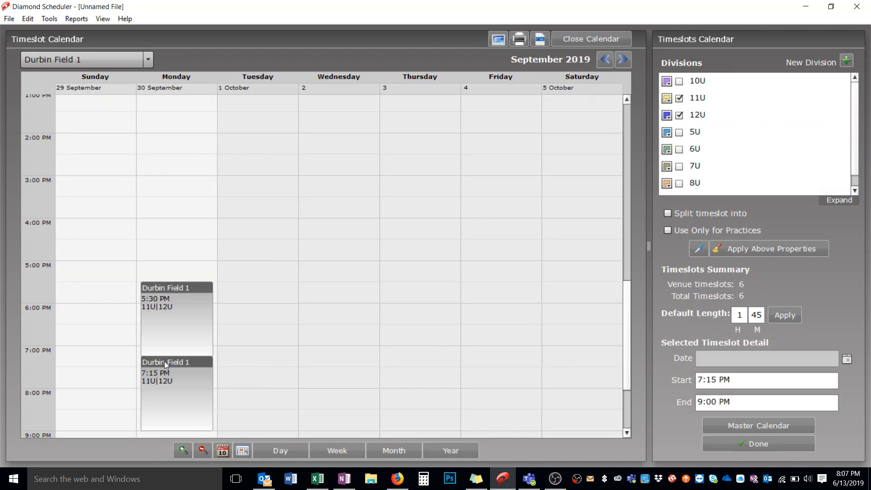
click(257, 290)
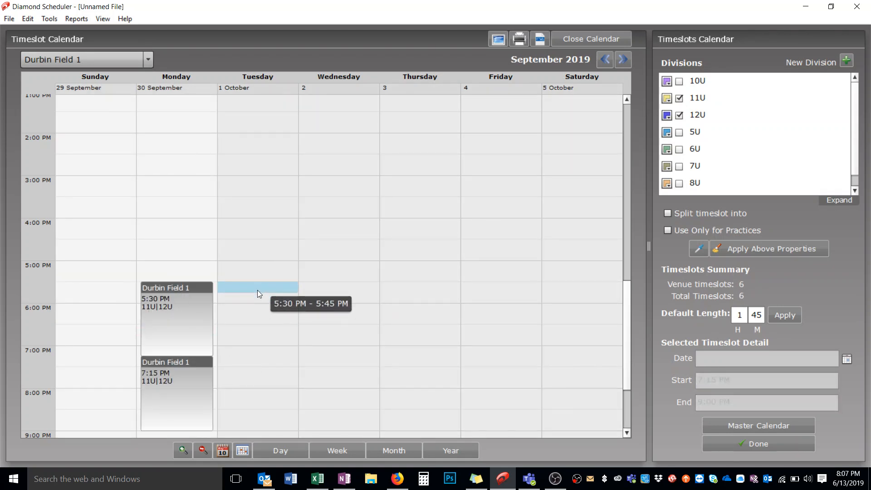
click(246, 360)
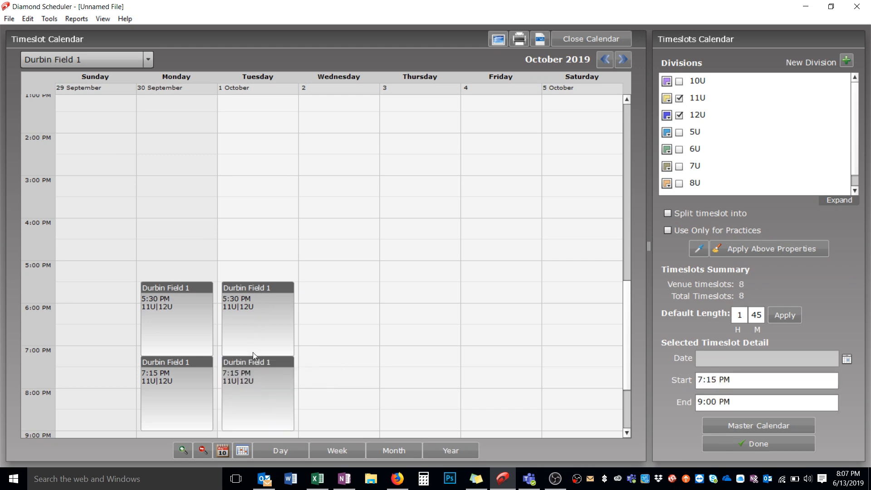
Step: Add 5:30 PM and 7:15 PM timeslots for 11U and 12U at Durbin Field 1 on Wednesday 2 through Friday 4 October
click(316, 290)
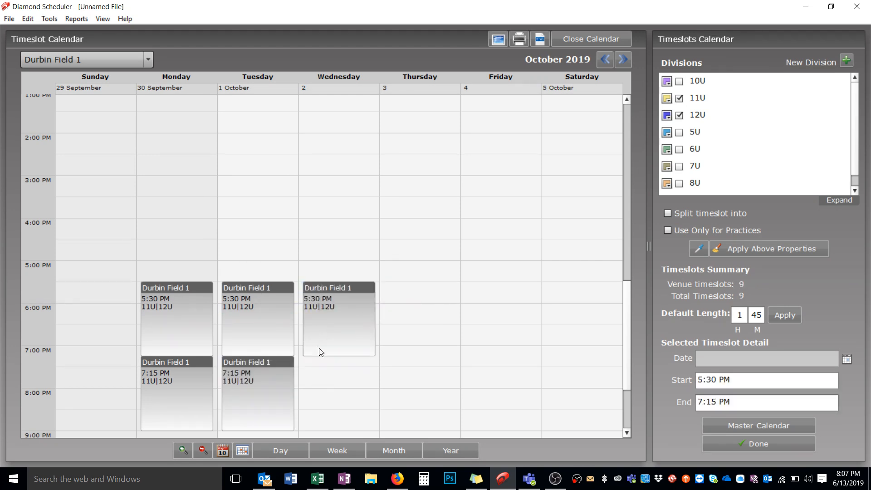
click(319, 362)
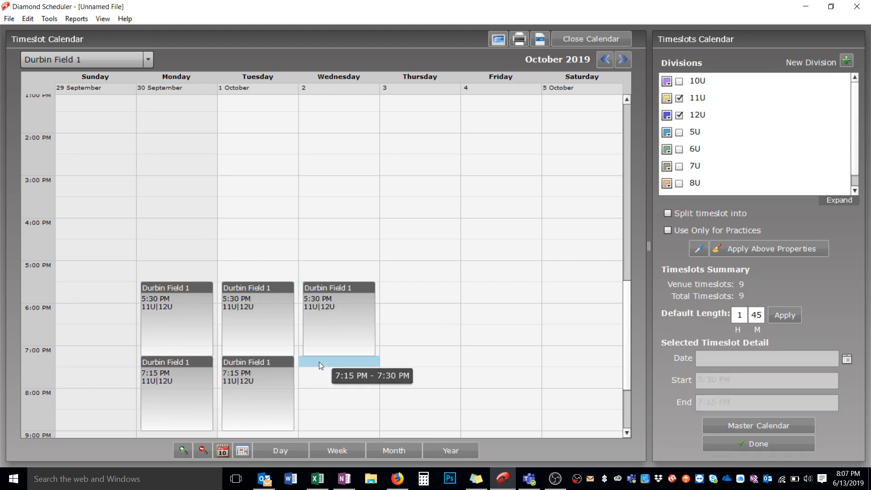
click(420, 287)
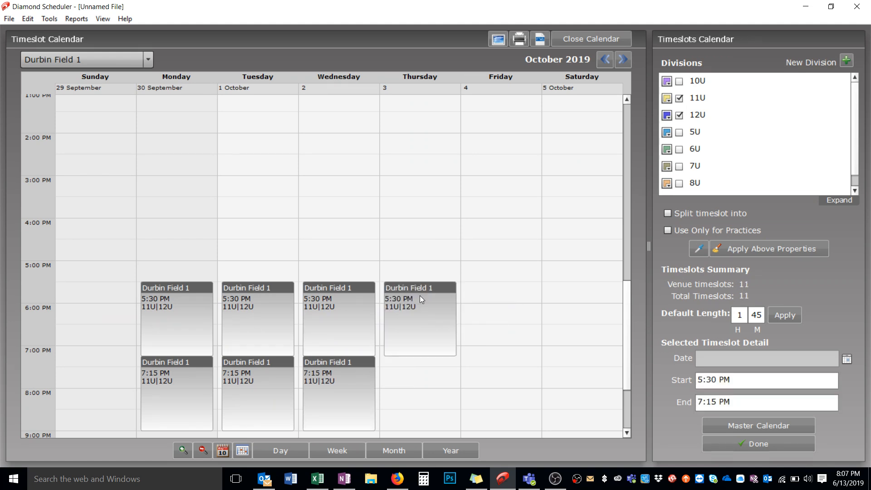
click(417, 361)
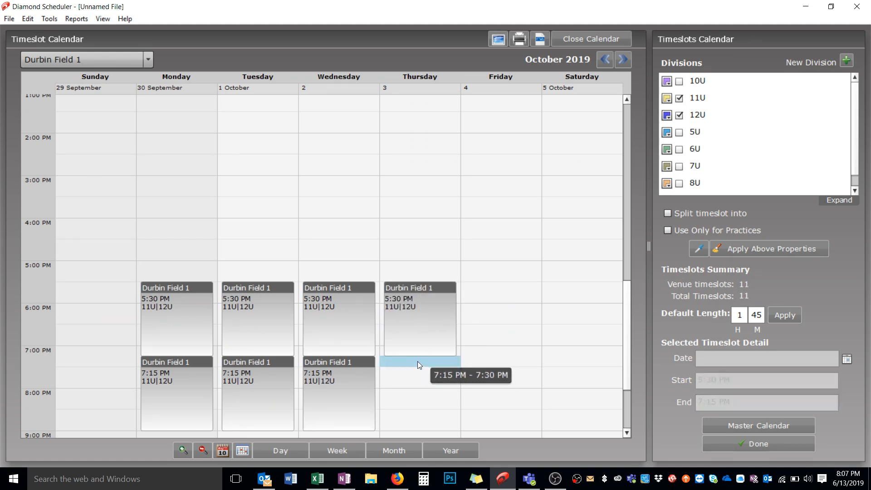
click(491, 289)
click(493, 360)
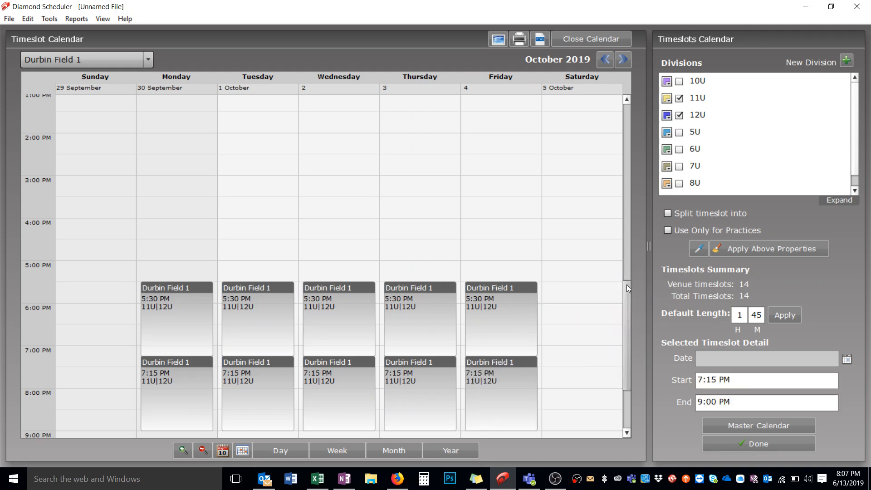
Step: Add 11U and 12U timeslots at Durbin Field 1 on Saturday 5 October at 9:00 AM, 11:00 AM, 1:00 PM and 3:00 PM
drag(626, 284, 624, 203)
click(592, 136)
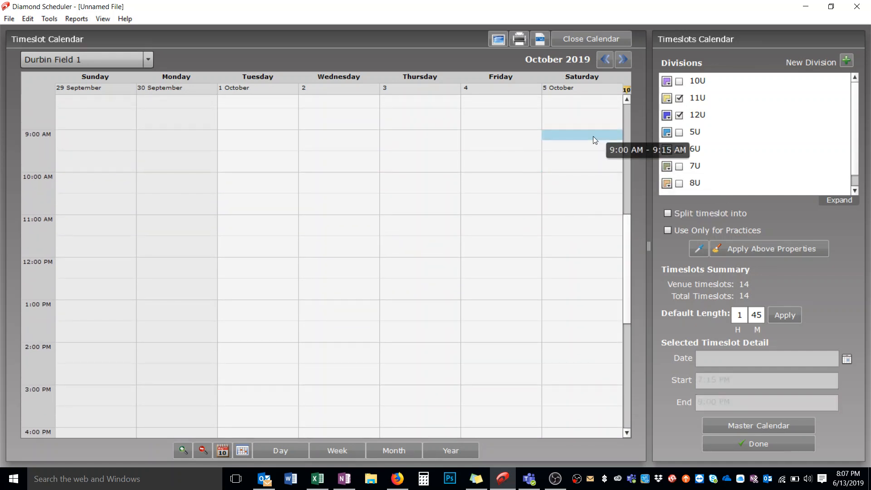
click(583, 219)
click(577, 305)
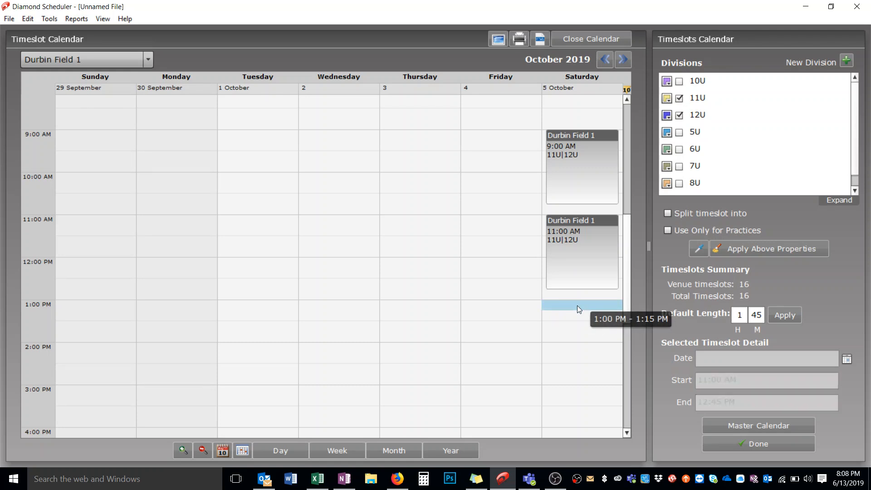
click(574, 397)
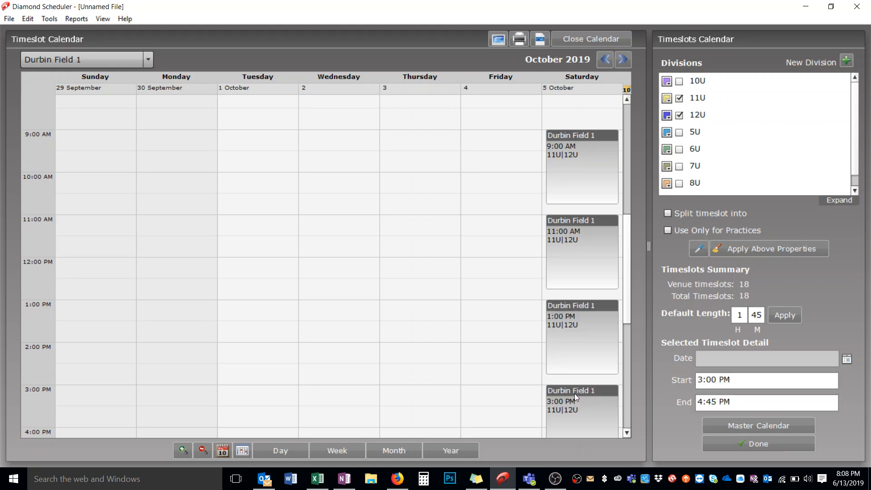
Step: Copy Durbin Field 1's timeslots from Monday 30 September through Saturday 5 October and paste them into the week starting Monday 7 October
click(394, 451)
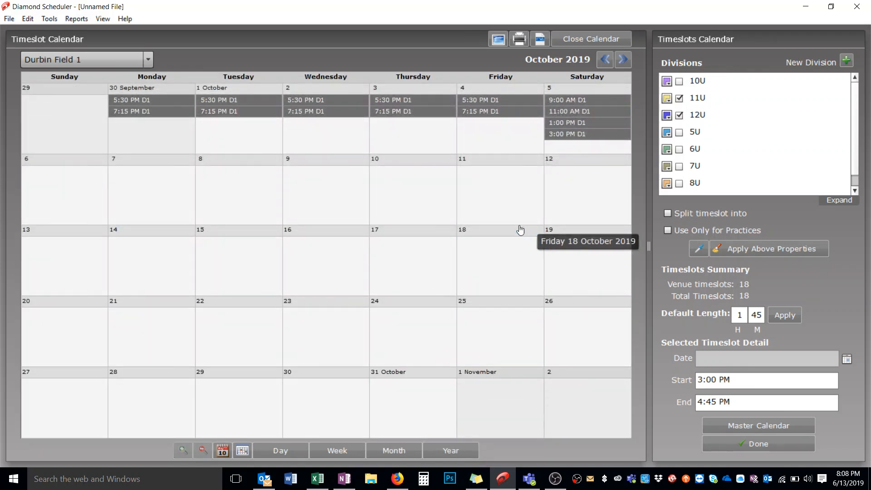
click(171, 100)
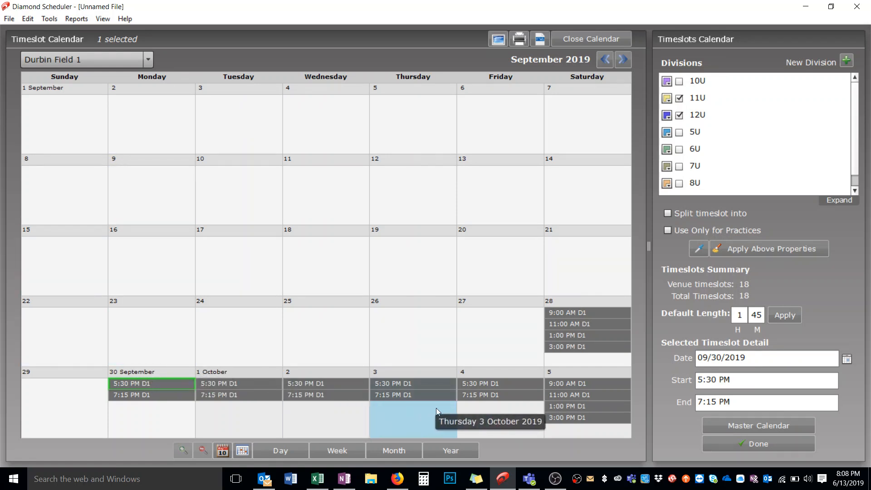
shift+click(556, 418)
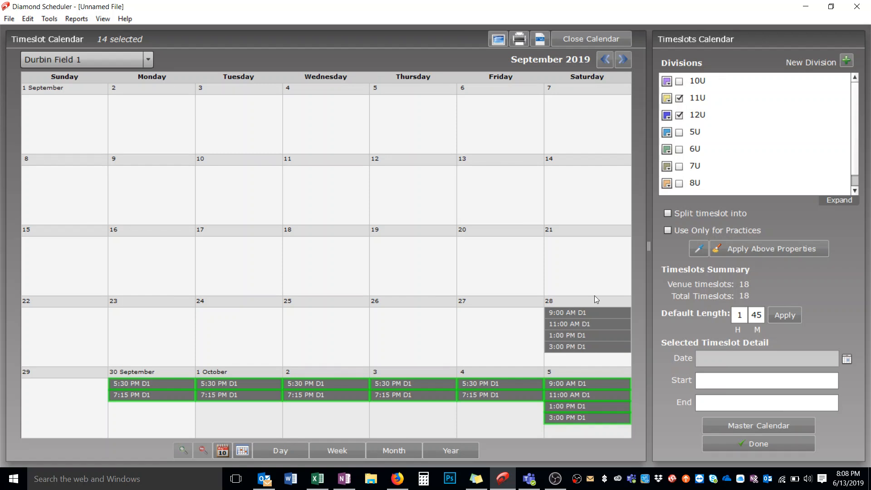
click(617, 63)
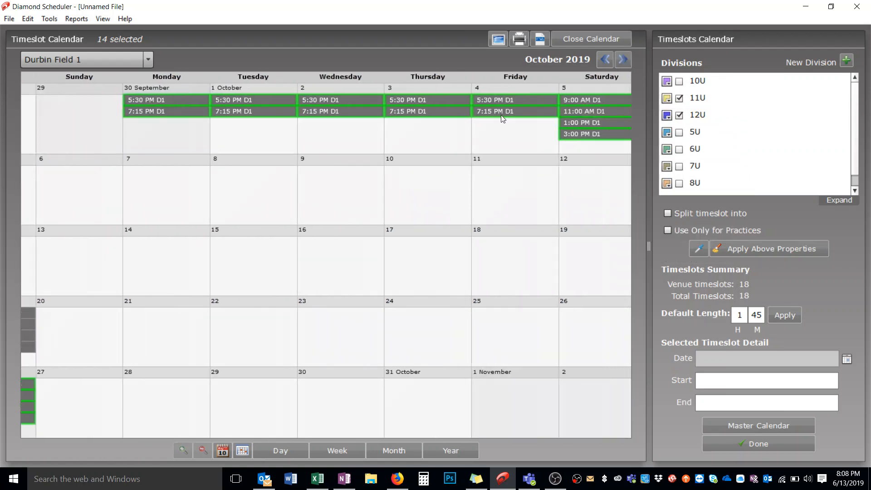
click(147, 191)
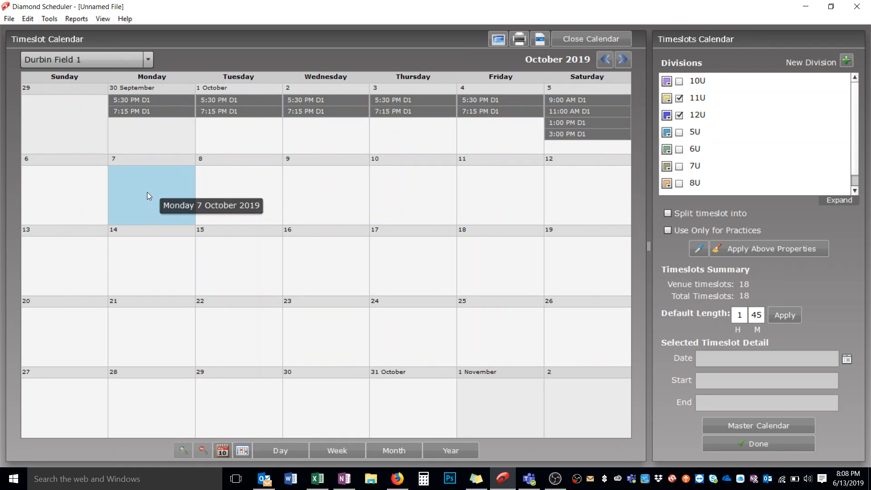
key(ctrl+v)
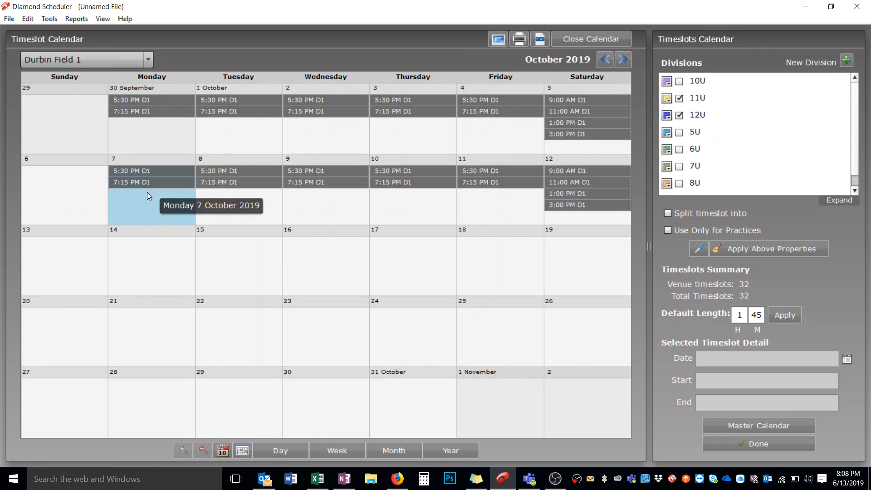
Step: Paste the copied week of timeslots into the weeks starting Monday 14, 21 and 28 October 2019
click(146, 248)
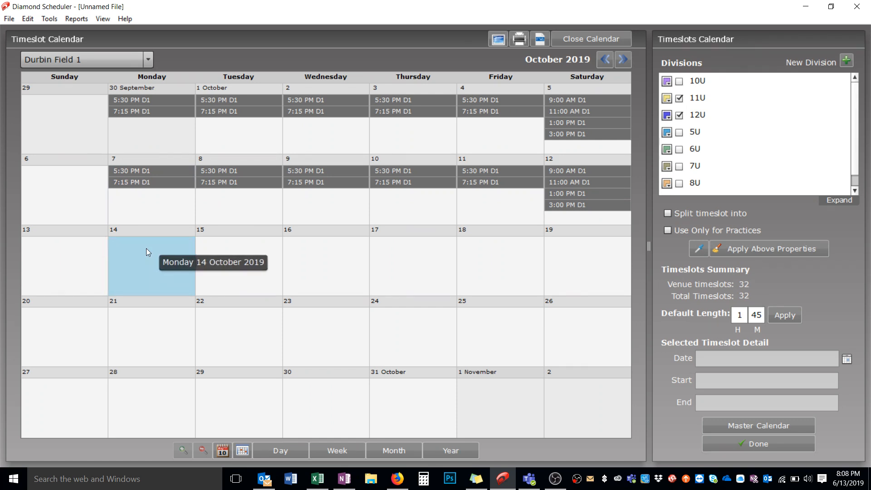
key(ctrl+v)
click(157, 328)
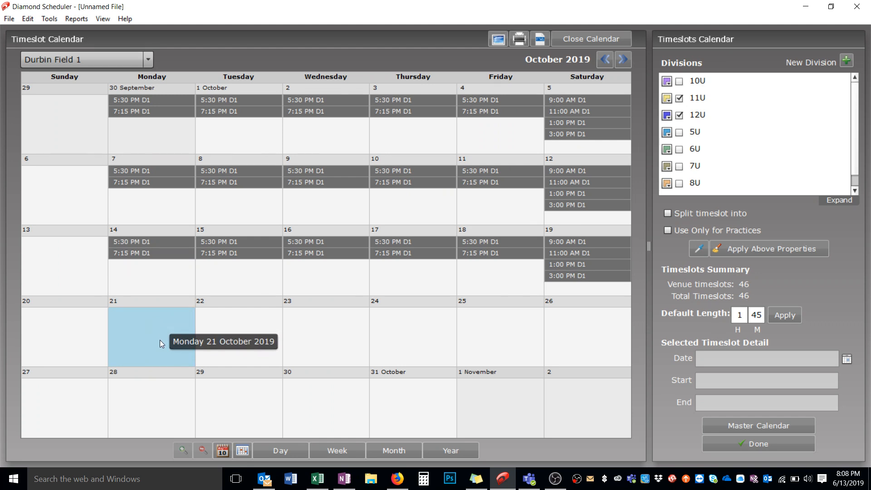
key(ctrl+v)
click(156, 393)
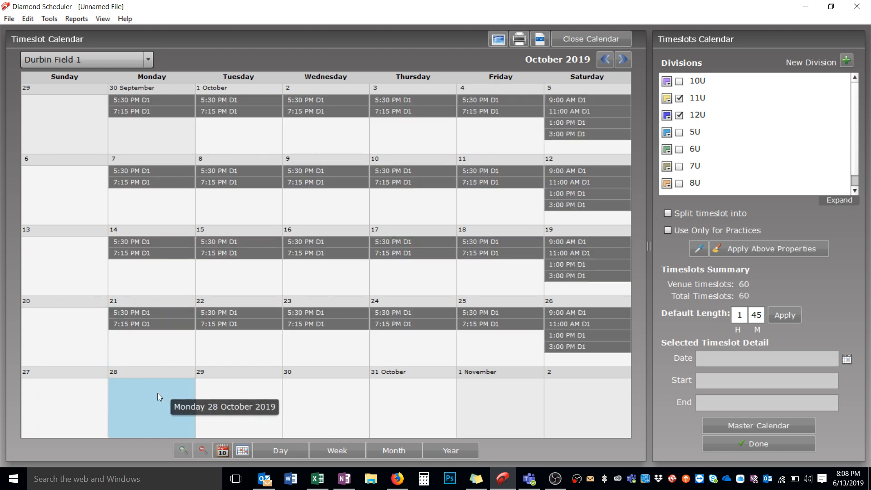
key(ctrl+v)
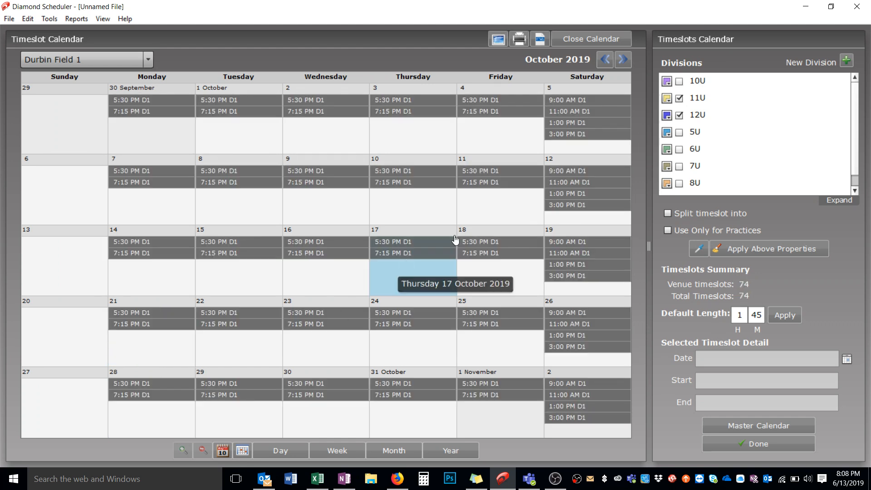
Step: Paste the copied week of timeslots into the weeks starting Monday 4, 11 and 18 November 2019
click(622, 59)
click(245, 263)
click(152, 201)
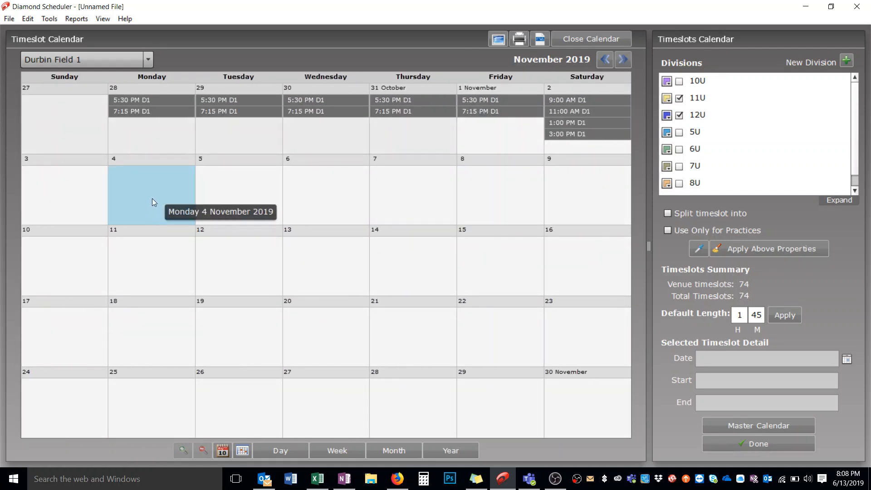
key(ctrl+v)
click(151, 246)
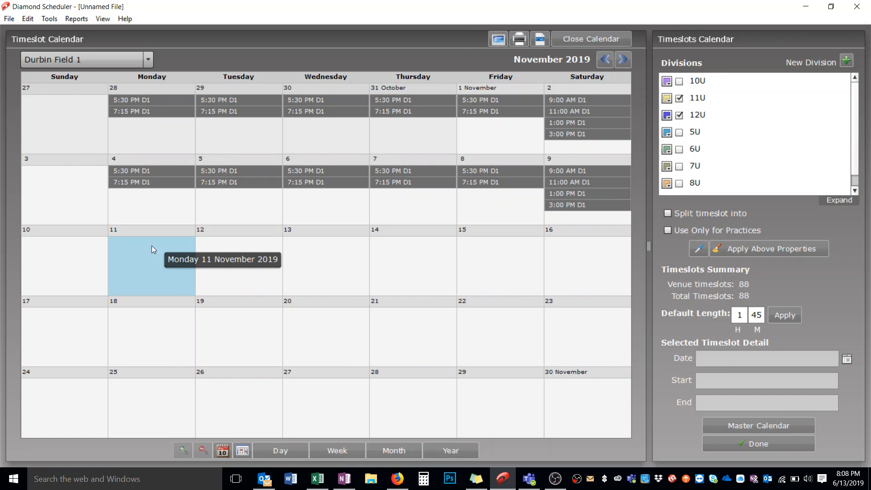
key(ctrl+v)
click(148, 320)
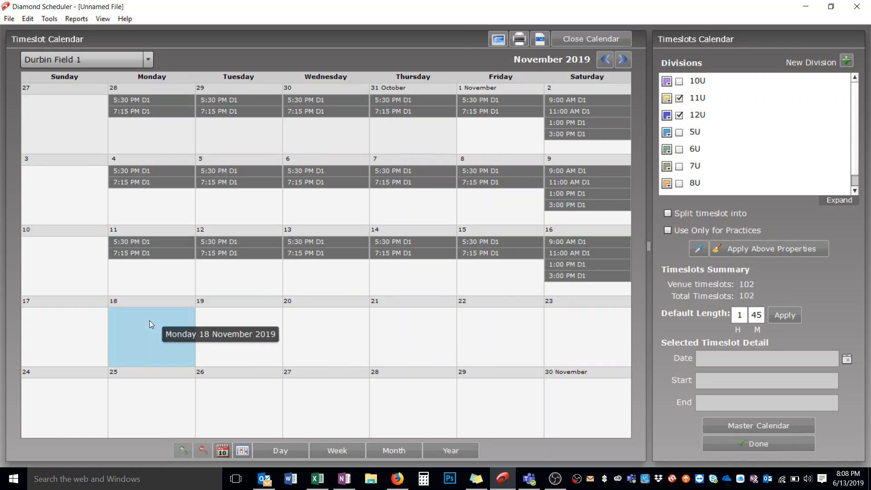
key(ctrl+v)
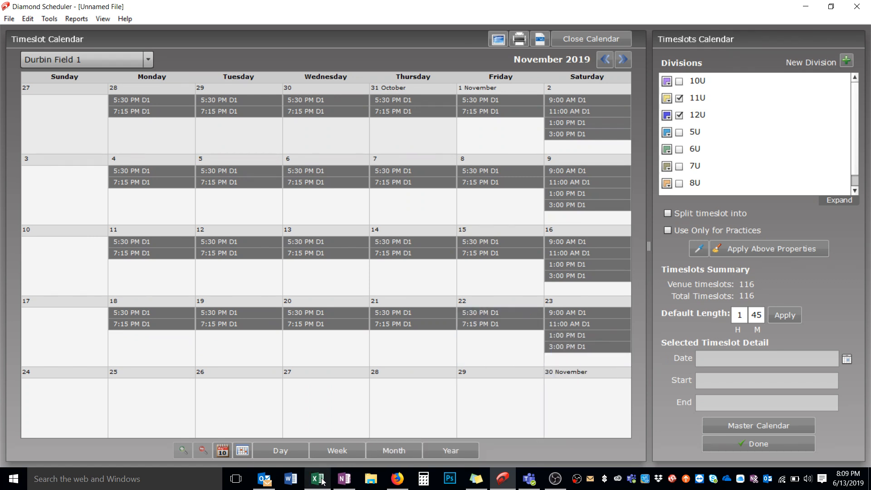
Step: Check the tournament dates in the Excel fall schedule and delete all Durbin Field 1 timeslots on Saturday 12 October 2019
mouse_move(321, 477)
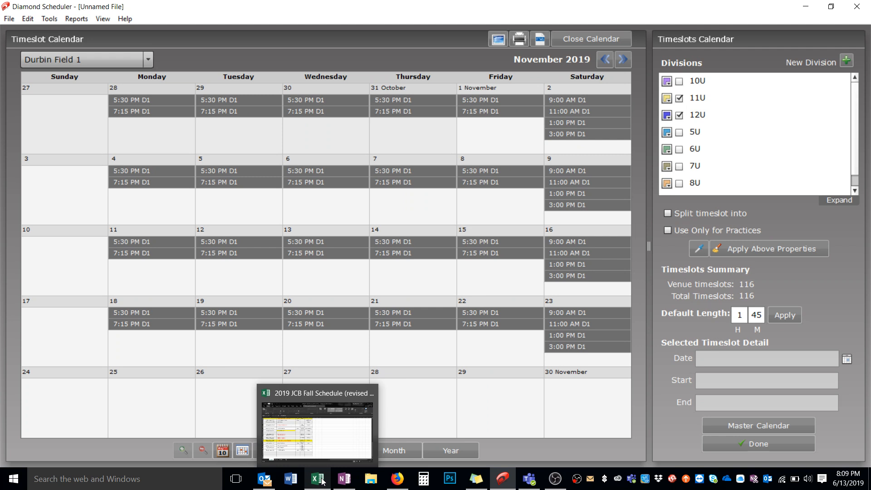
click(321, 478)
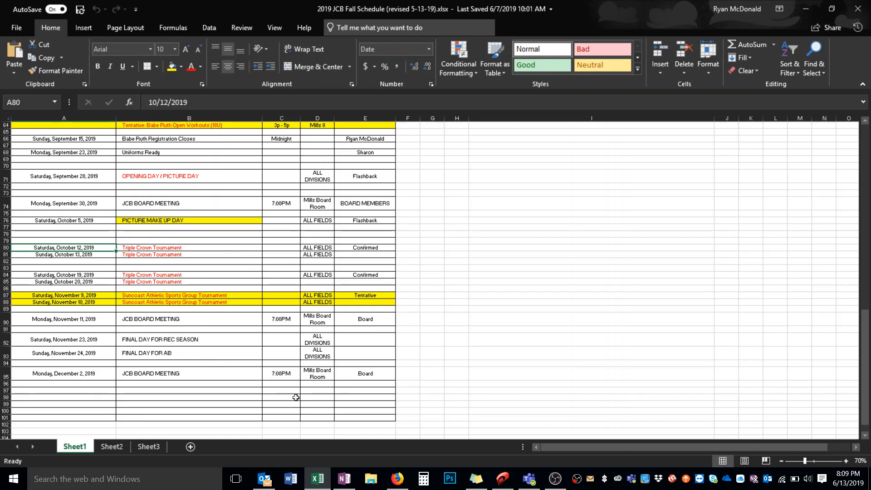
mouse_move(315, 479)
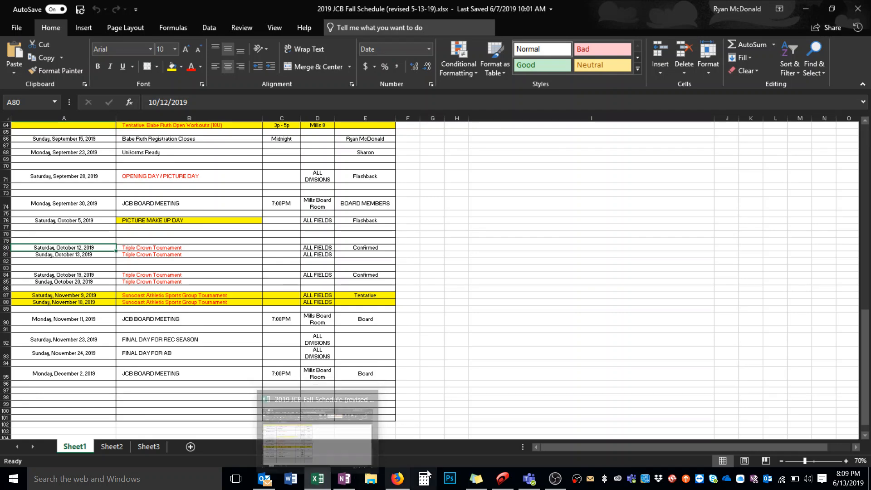
click(532, 408)
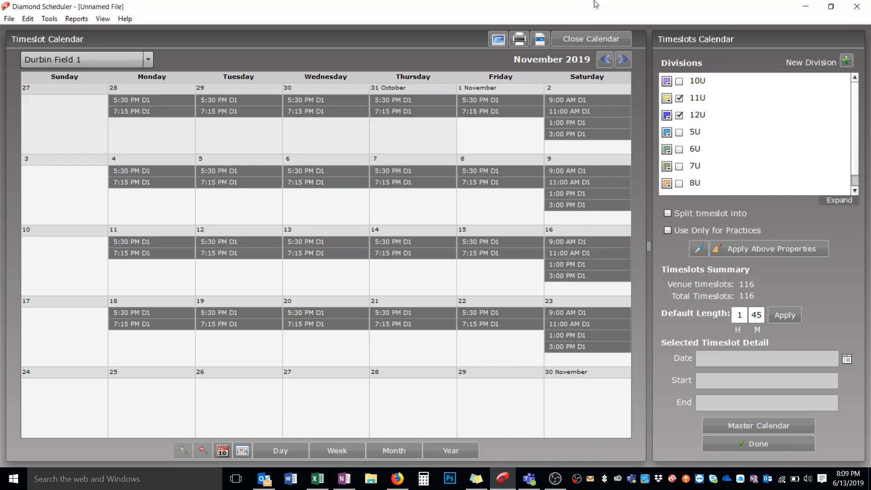
click(604, 60)
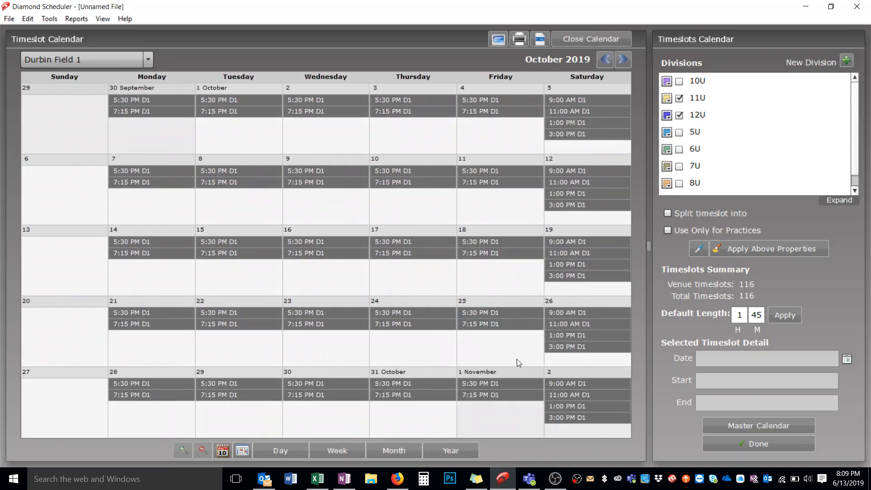
click(569, 174)
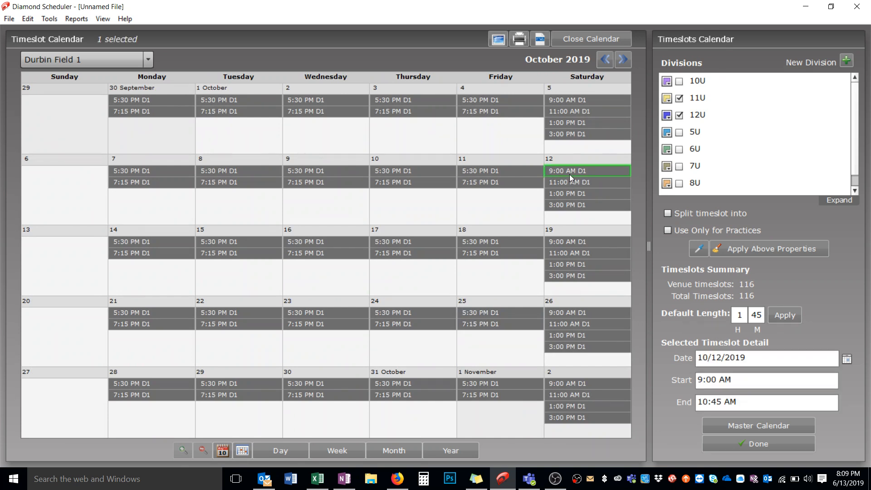
shift+click(573, 205)
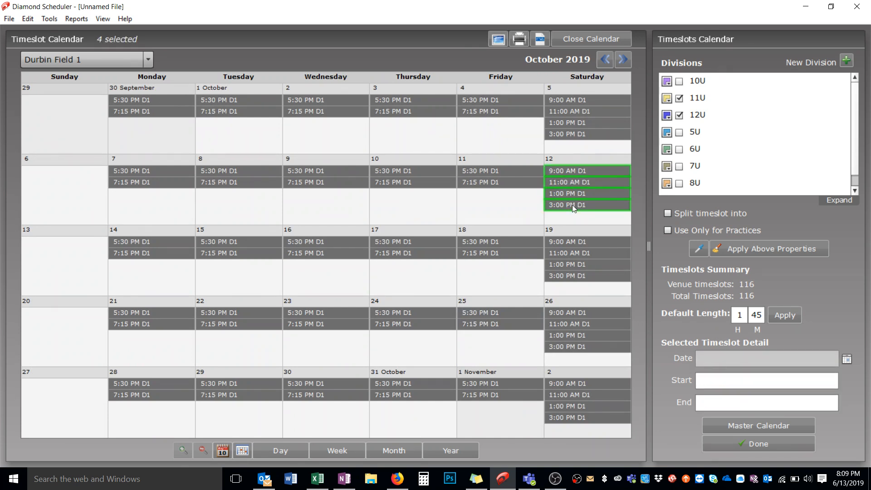
key(Delete)
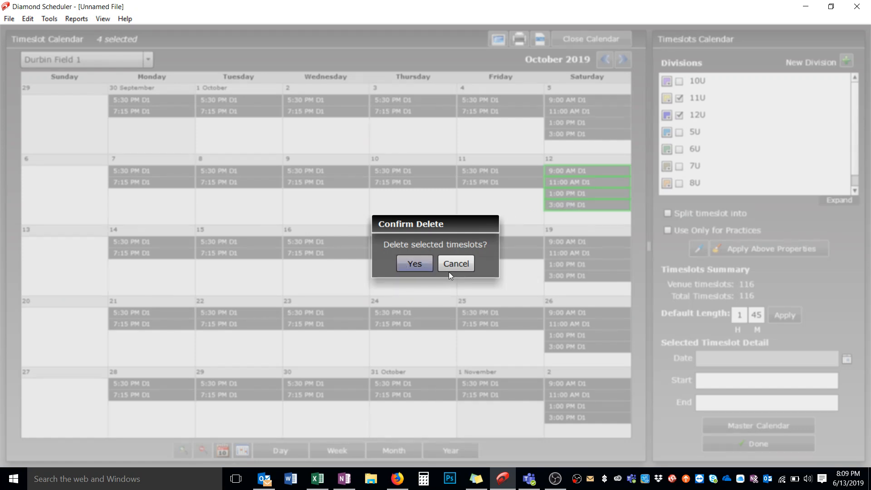
key(Return)
Step: Delete all Durbin Field 1 timeslots on Saturday 19 October 2019
click(570, 243)
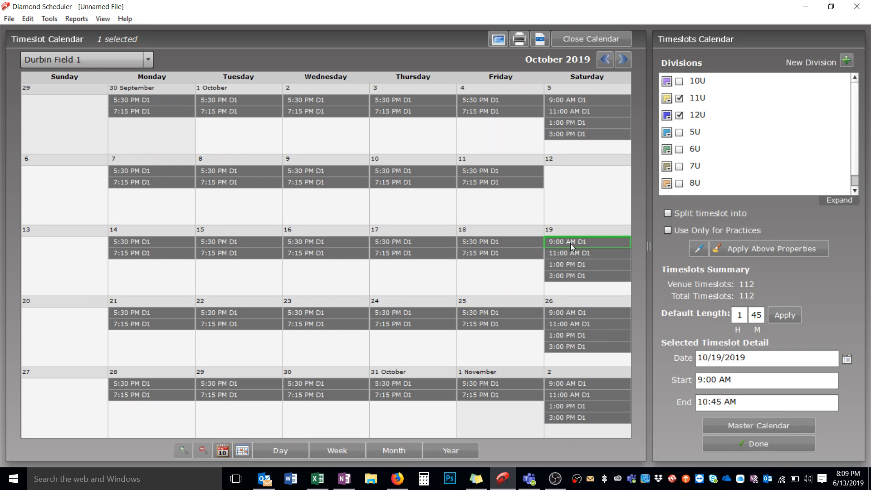
shift+click(561, 276)
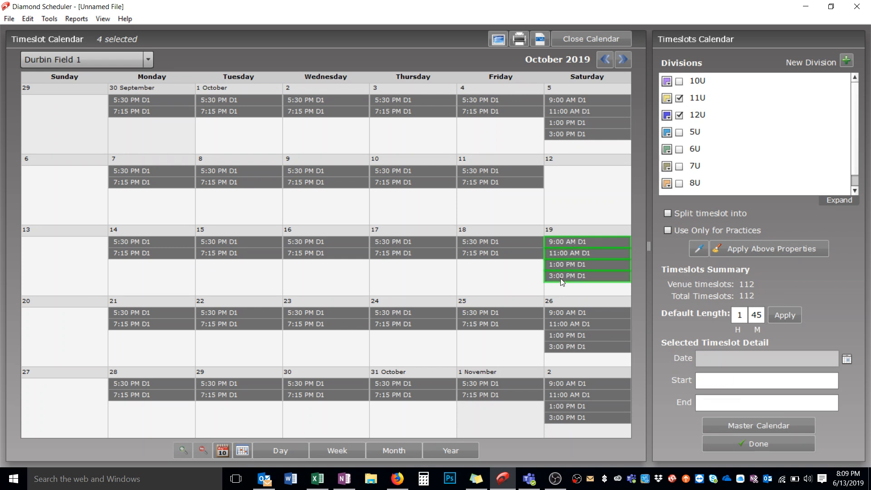
key(Delete)
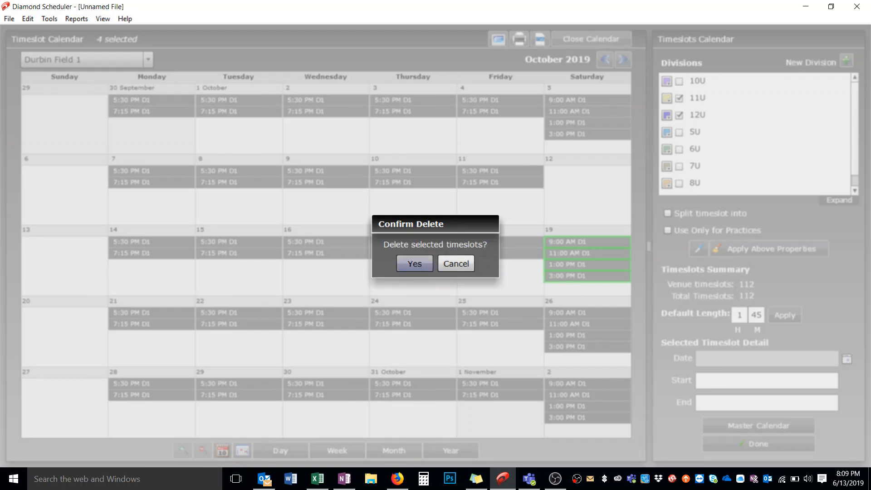
click(417, 264)
Step: Recheck the Excel fall schedule and delete all Durbin Field 1 timeslots on Saturday 9 November 2019
click(324, 477)
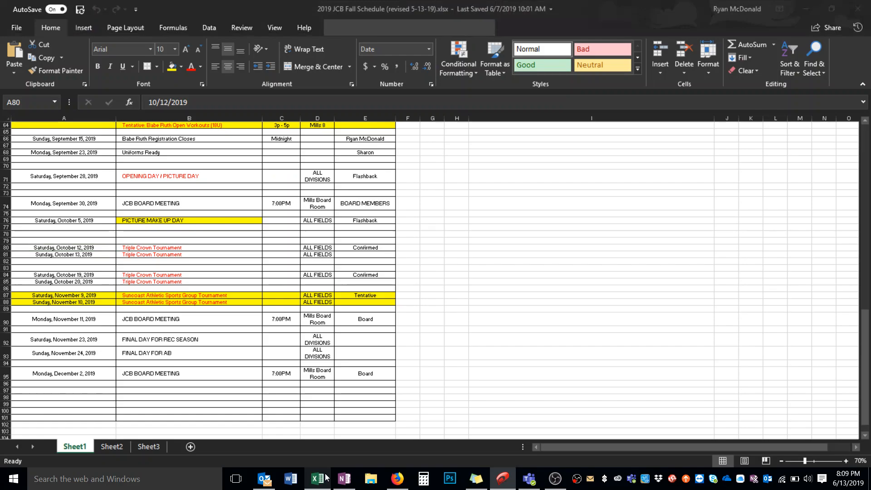
click(325, 477)
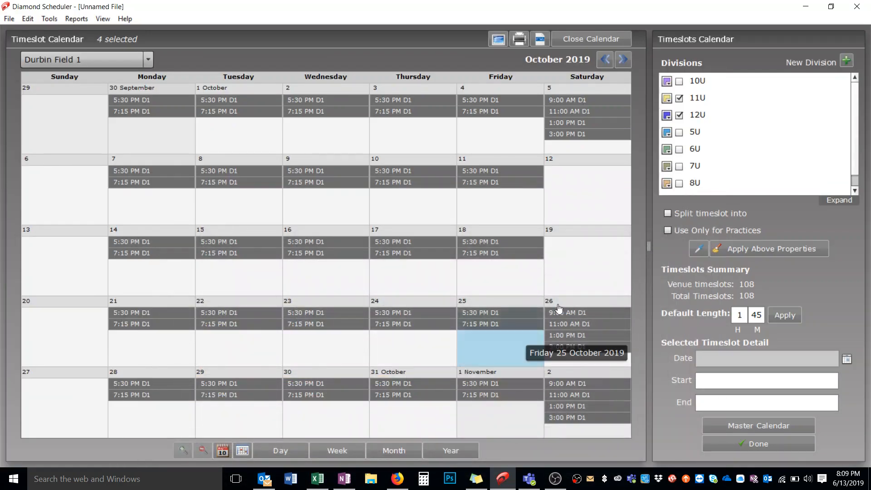
click(627, 59)
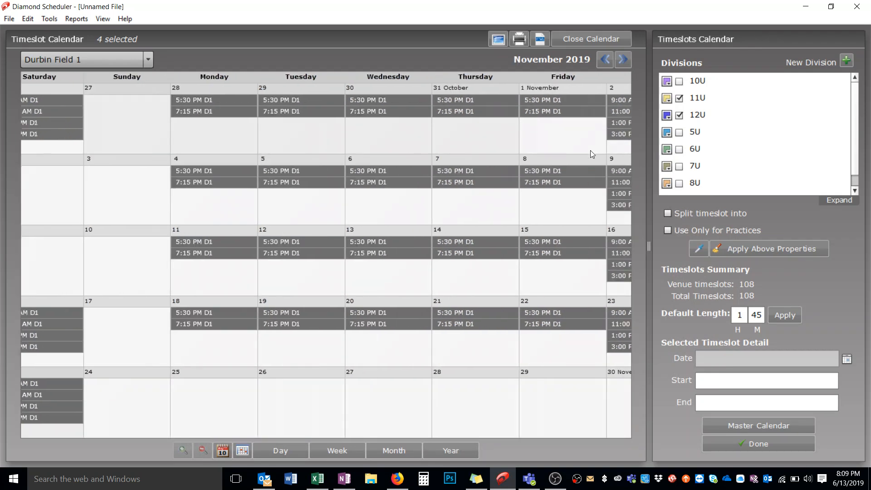
click(581, 171)
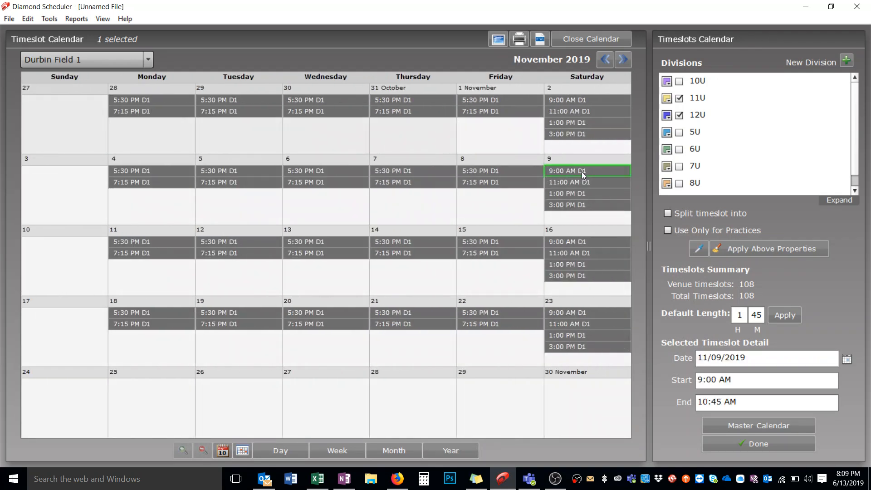
shift+click(567, 204)
key(Delete)
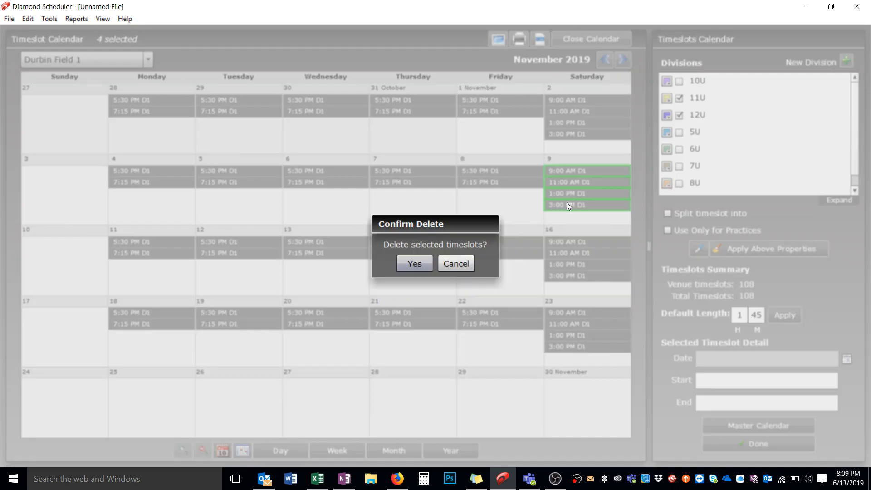
click(415, 263)
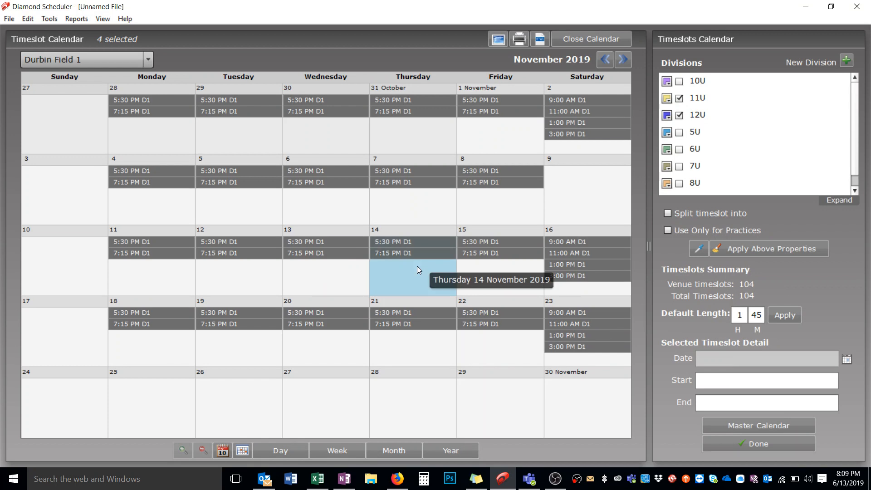
Step: Select all Durbin Field 1 timeslots and clone them to all venues, accepting deletion of the other venues' existing timeslots
right_click(343, 100)
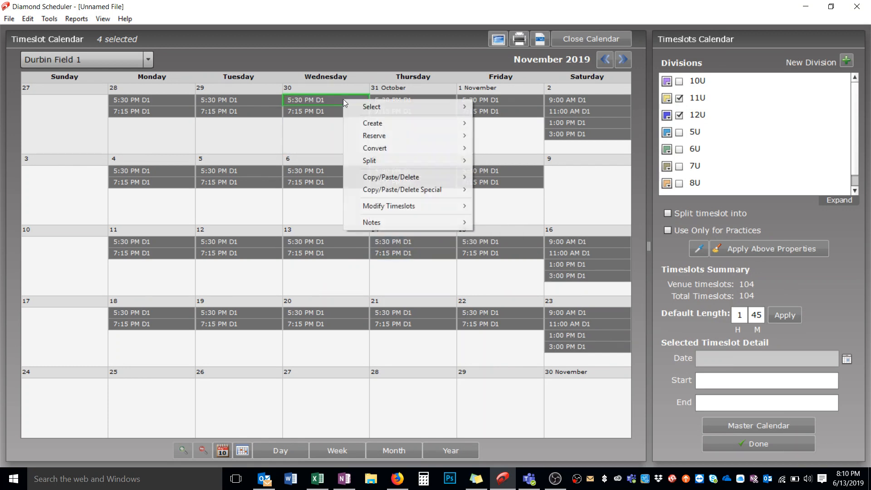
mouse_move(360, 108)
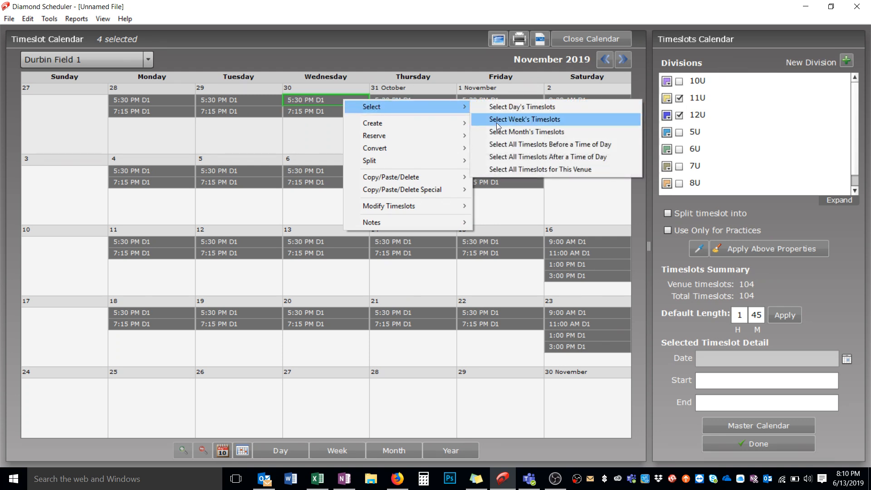
click(500, 168)
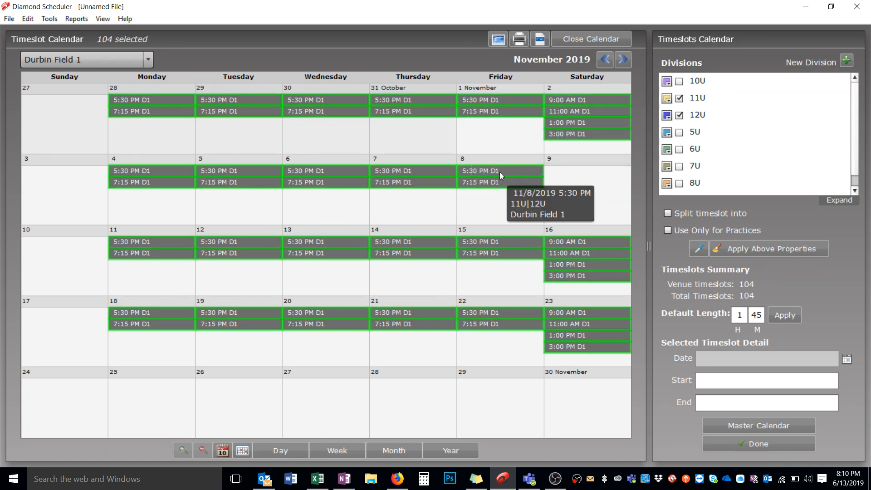
right_click(500, 173)
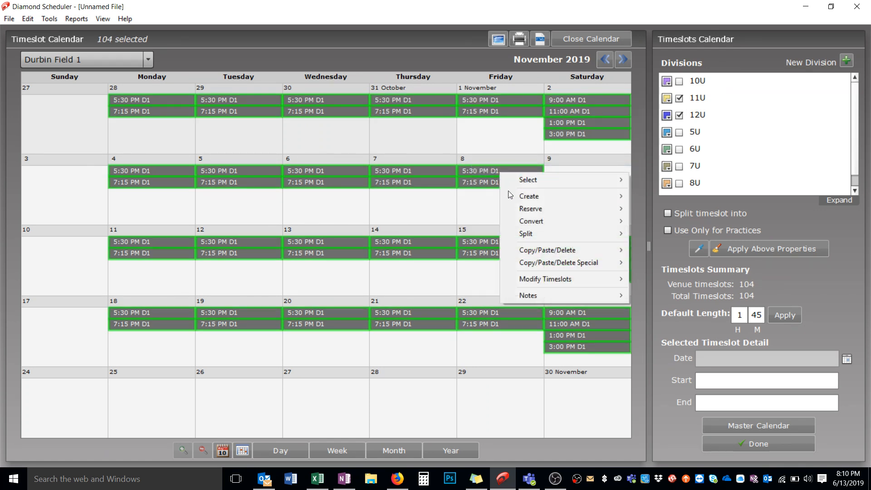
mouse_move(540, 264)
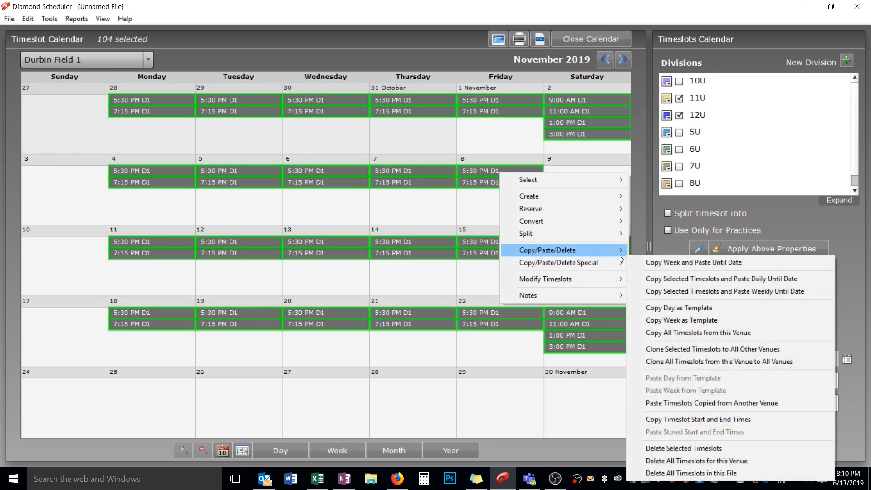
mouse_move(627, 265)
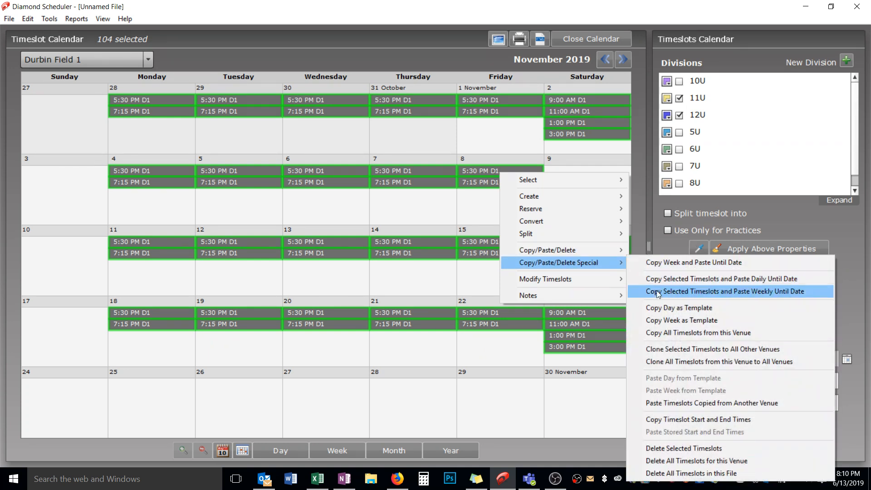
click(676, 362)
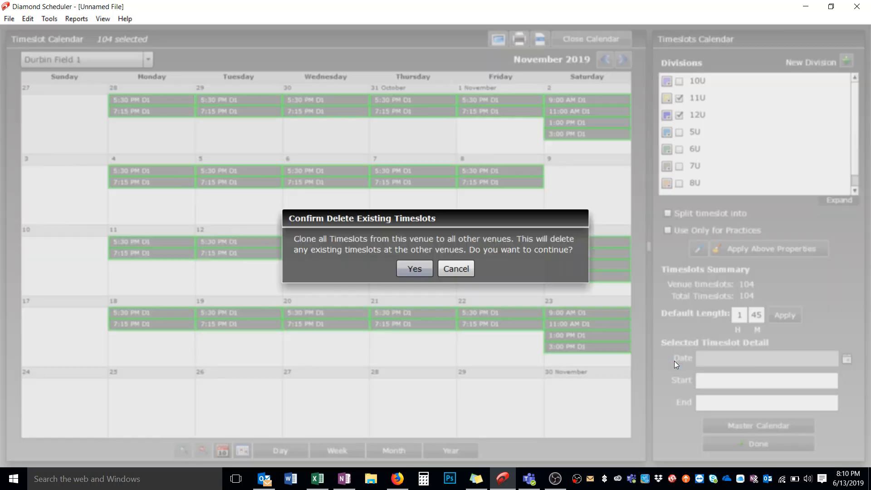
click(405, 268)
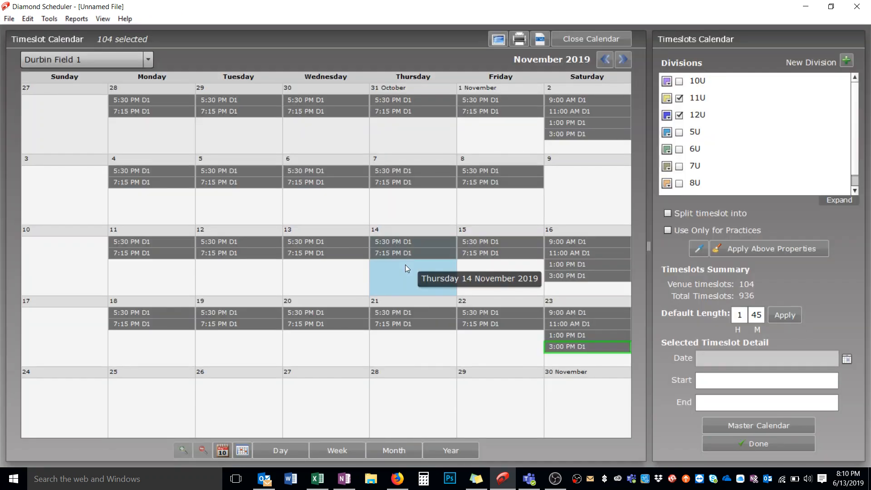
Step: For Durbin Field 2, clear divisions 11U and 12U and assign all of the venue's timeslots to 10U
click(146, 59)
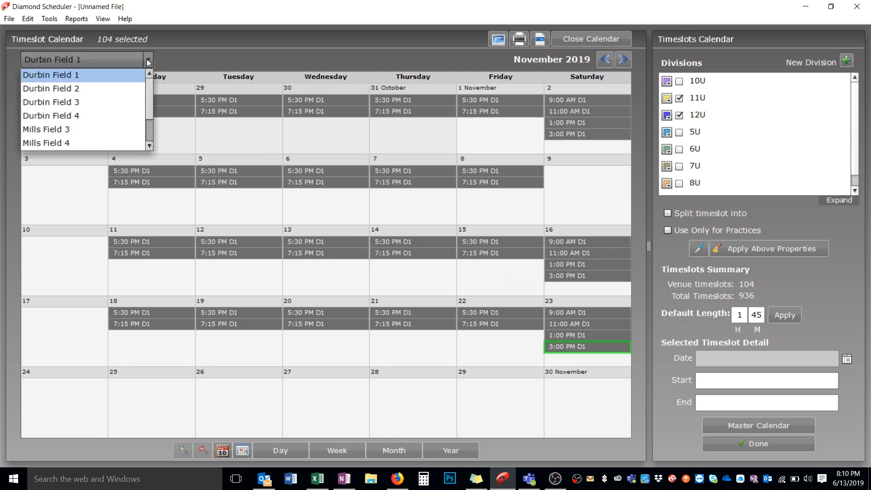
click(136, 88)
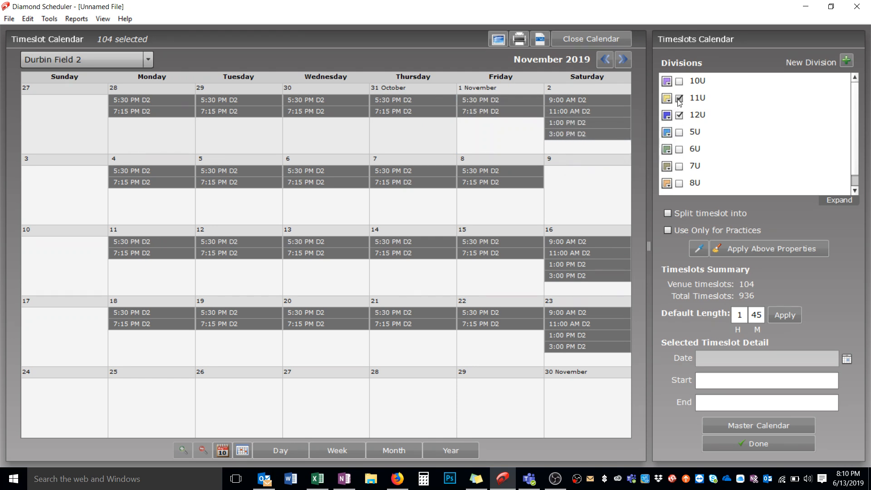
click(682, 114)
click(681, 115)
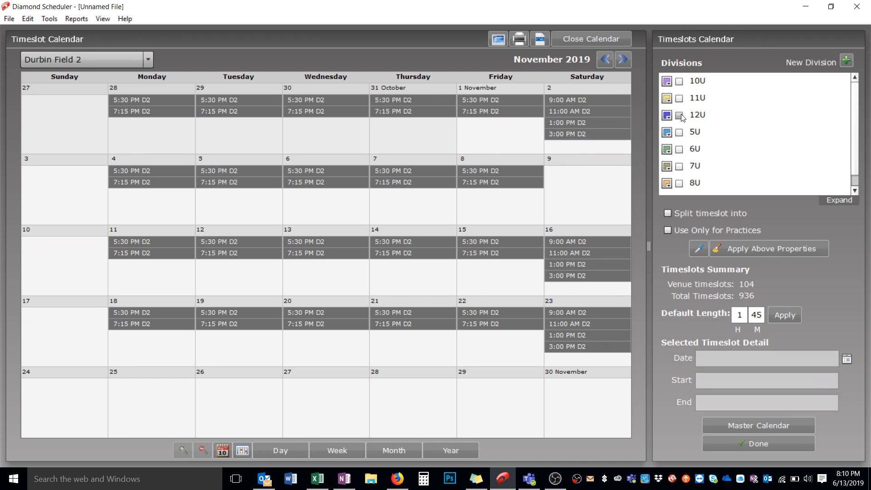
right_click(496, 99)
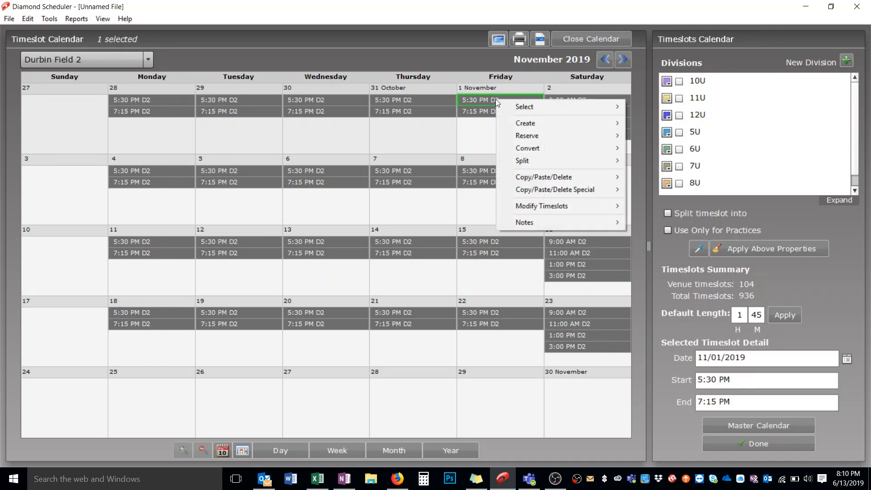
mouse_move(510, 106)
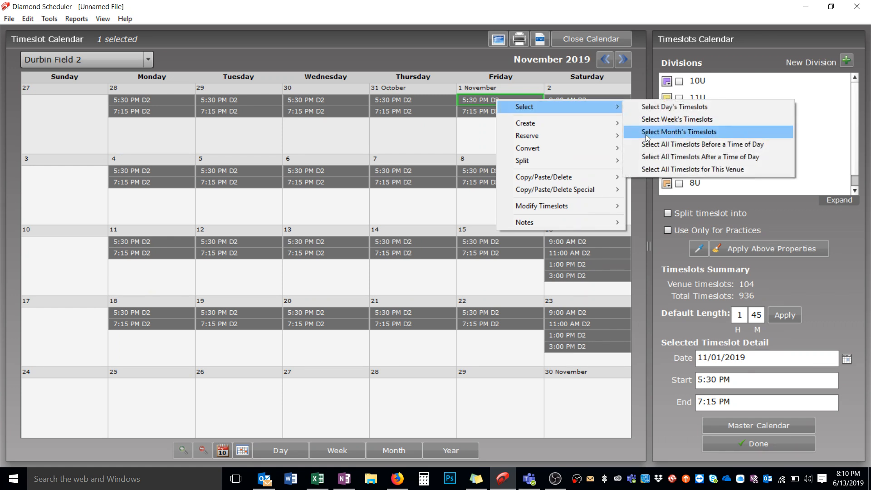
click(655, 169)
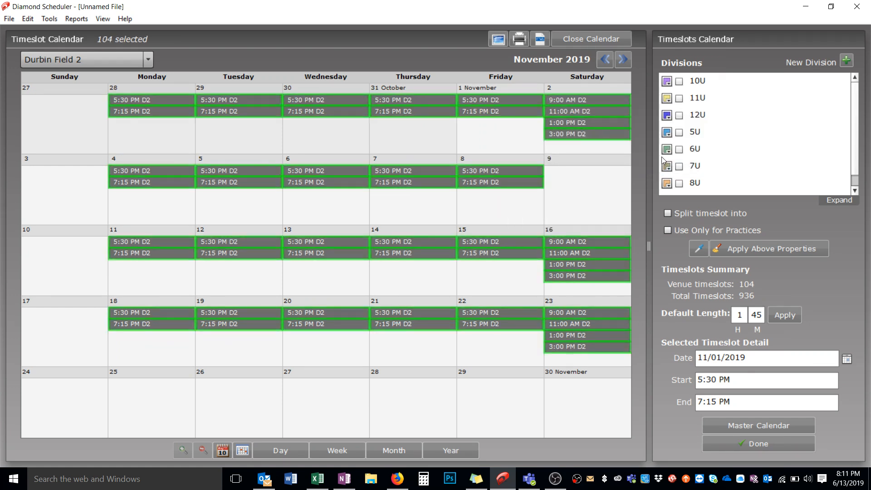
click(679, 82)
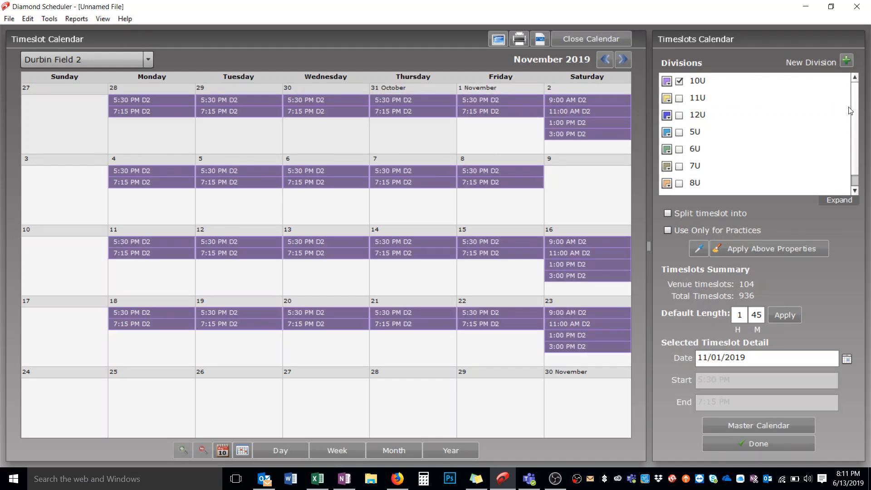
Step: Add division 9U alongside 10U and apply both divisions to all Durbin Field 2 timeslots
scroll(781, 168, down, 1)
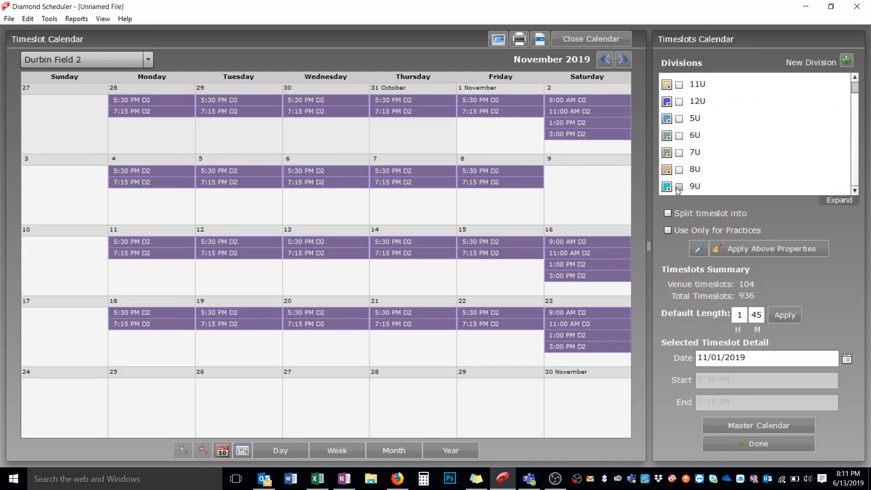
scroll(676, 186, up, 1)
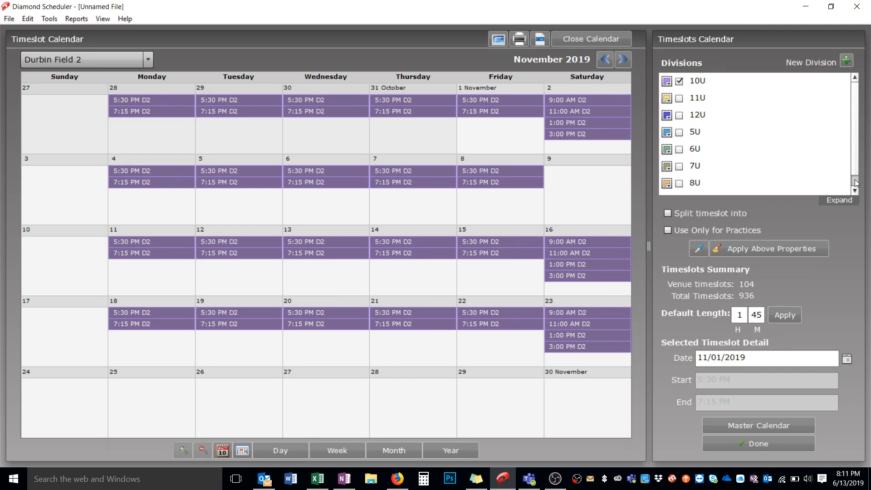
scroll(856, 183, down, 1)
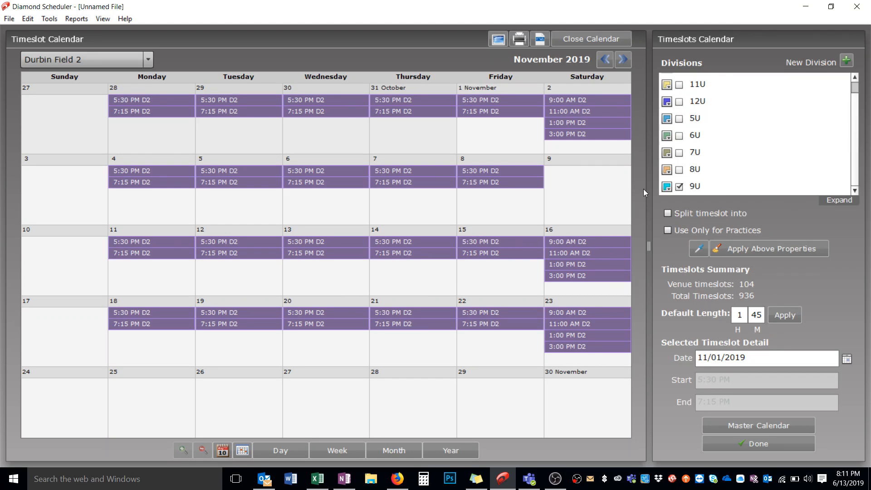
right_click(577, 101)
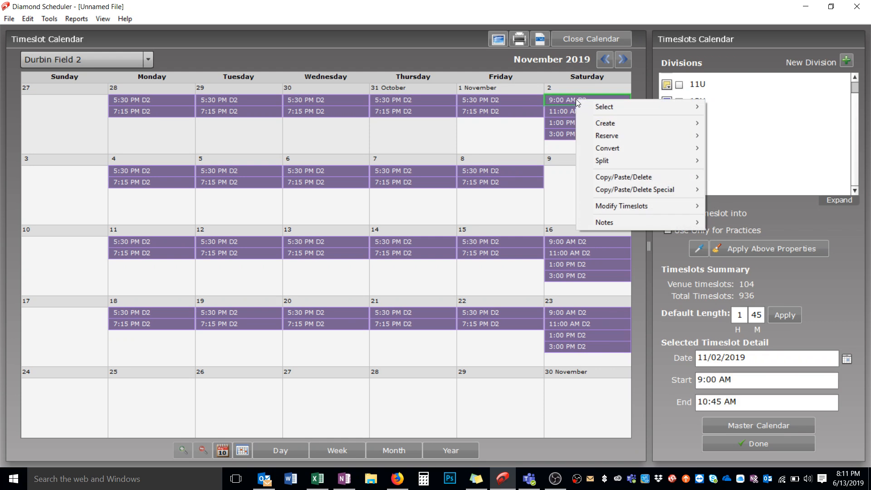
mouse_move(599, 107)
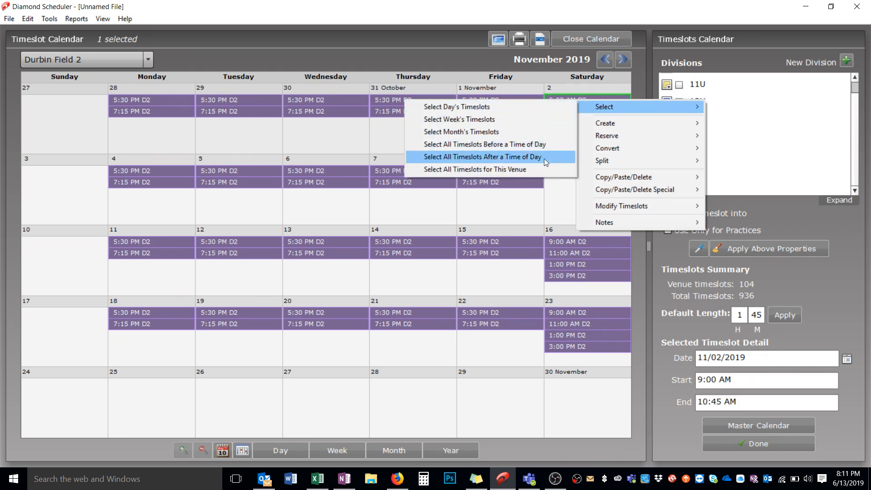
click(526, 169)
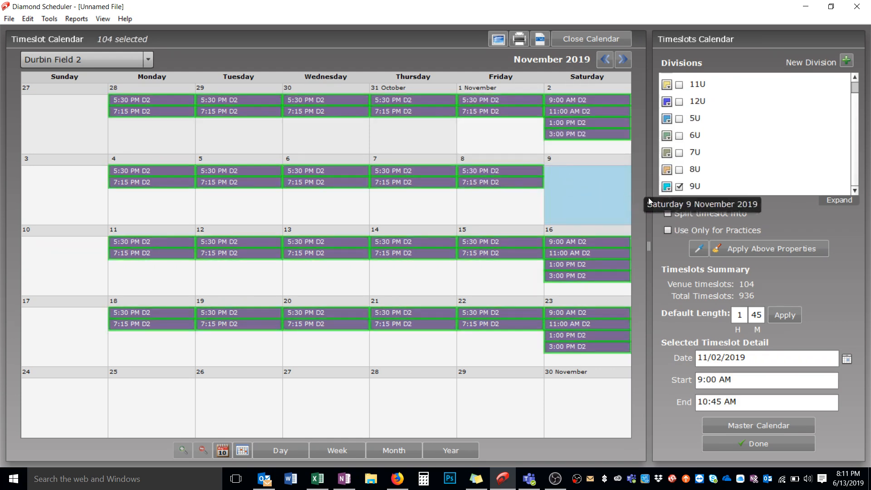
click(753, 248)
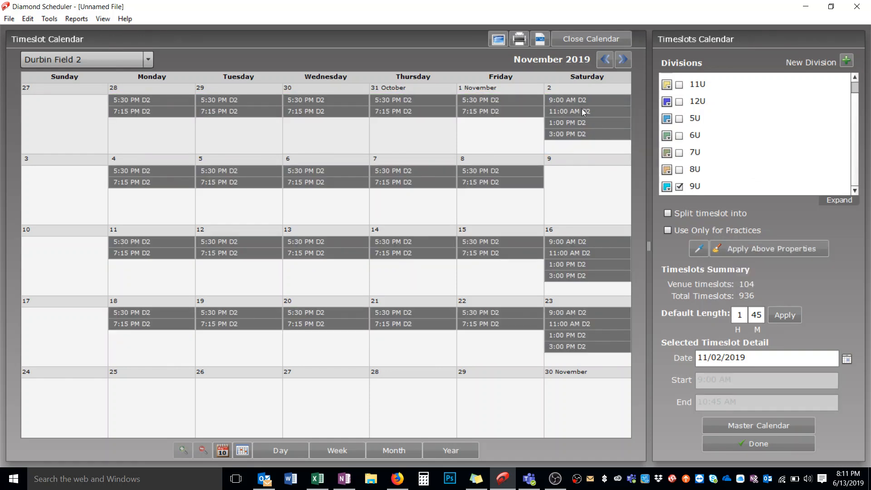
mouse_move(579, 104)
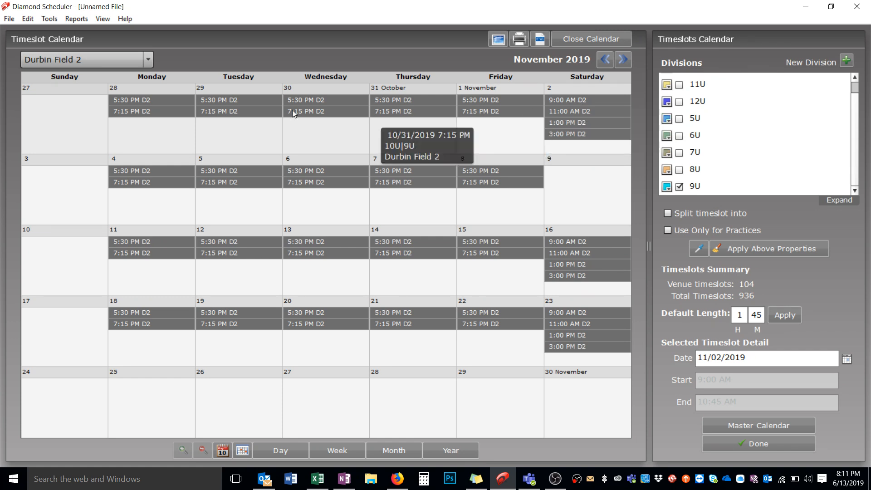
Step: Apply the 10U and 9U divisions to all timeslots at Durbin Field 3
click(82, 59)
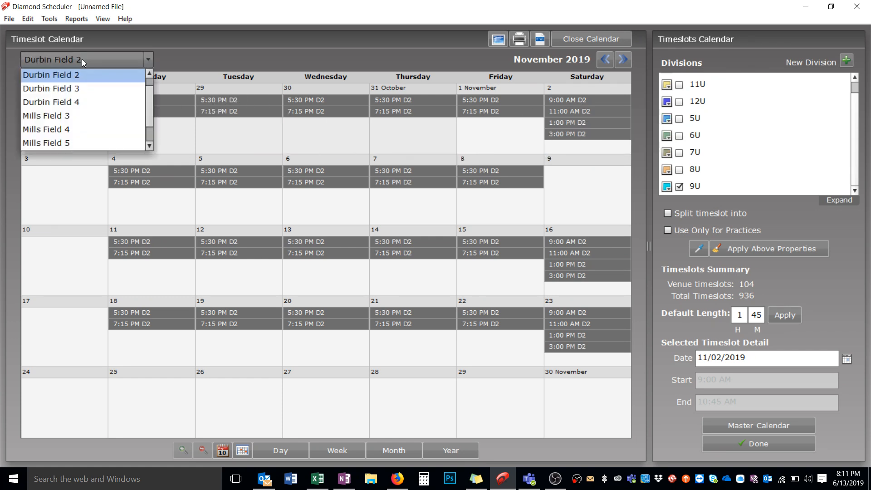
click(88, 89)
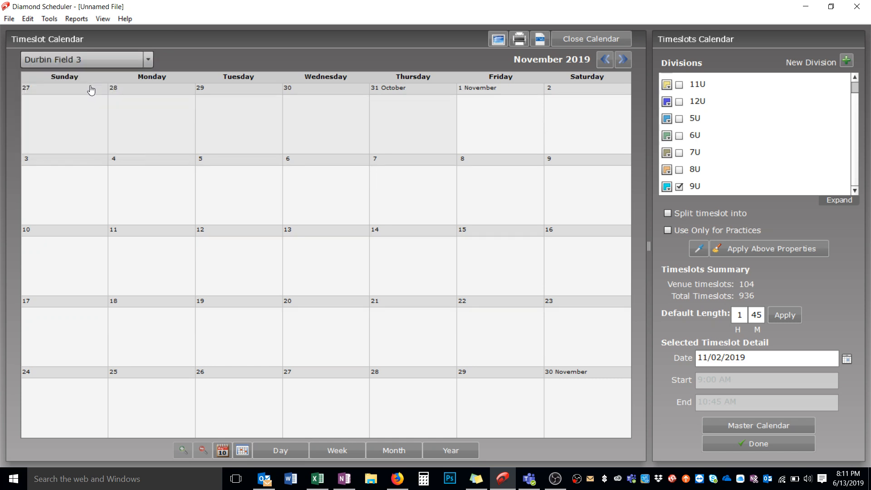
click(232, 102)
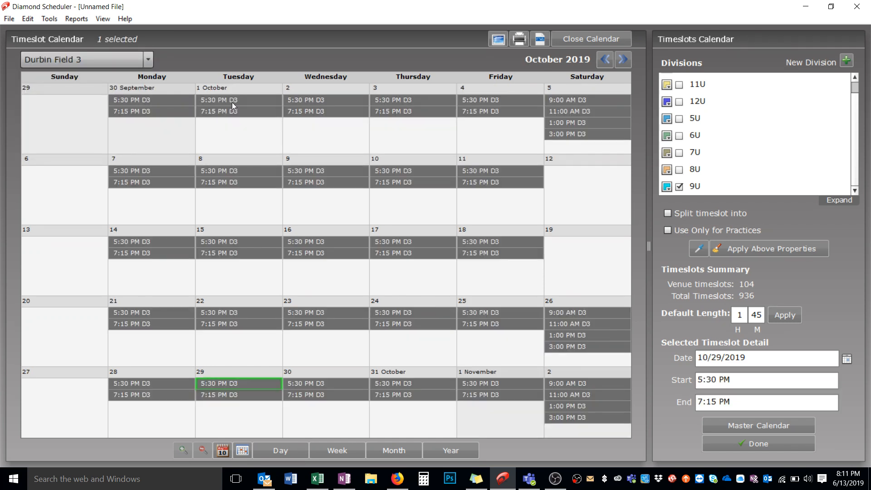
right_click(233, 102)
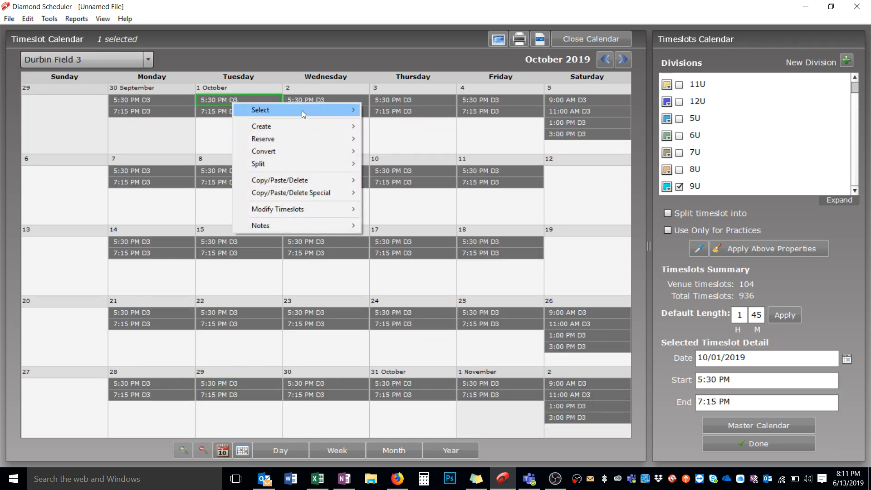
mouse_move(301, 110)
click(391, 172)
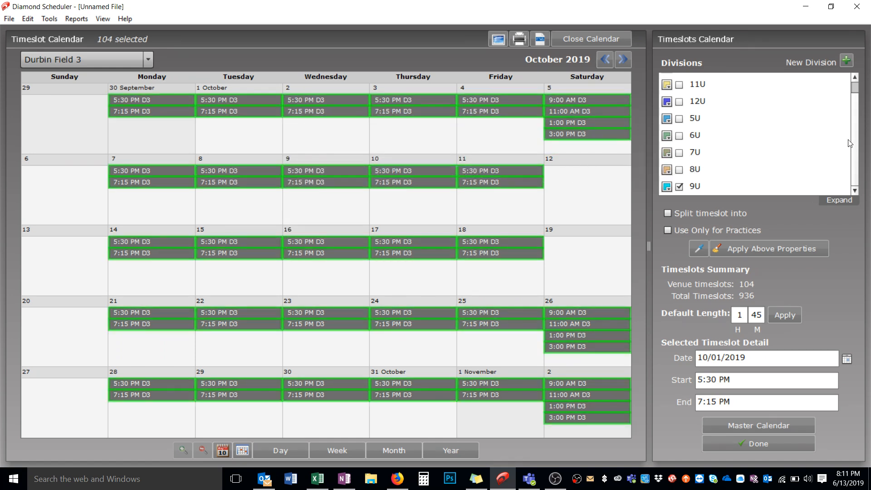
click(782, 253)
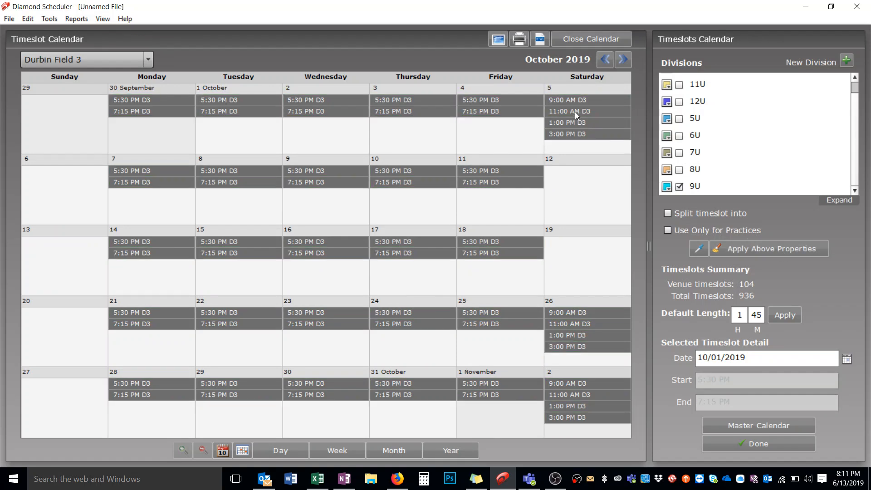
mouse_move(576, 111)
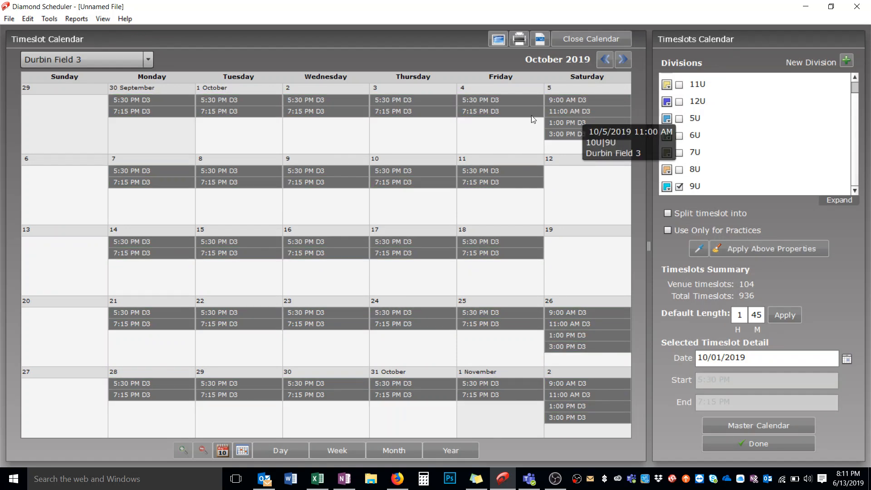
Step: Look over Durbin Field 4, and assign all Mills Field 3 timeslots to divisions 5U, 6U, 7U and 8U, clearing 9U and 10U
click(104, 59)
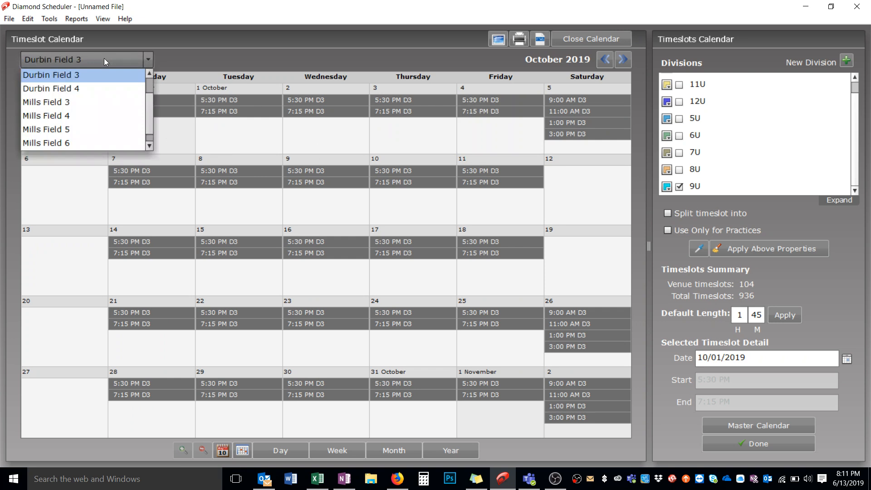
click(99, 89)
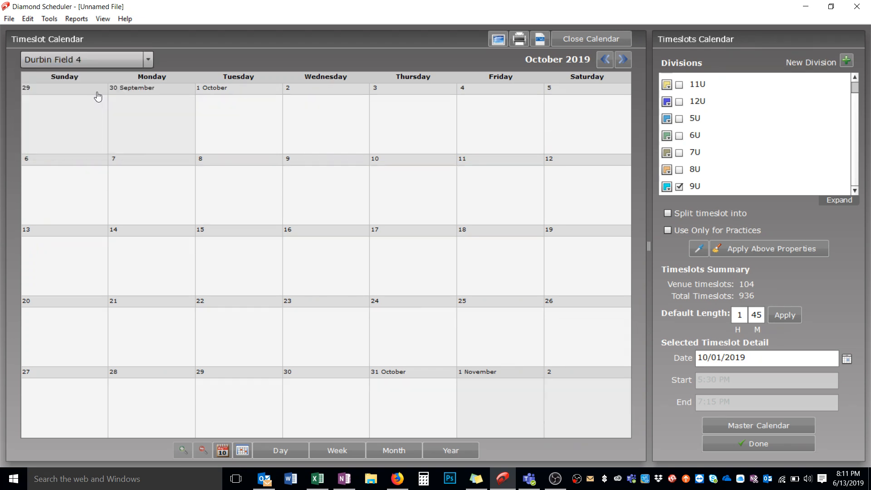
click(89, 56)
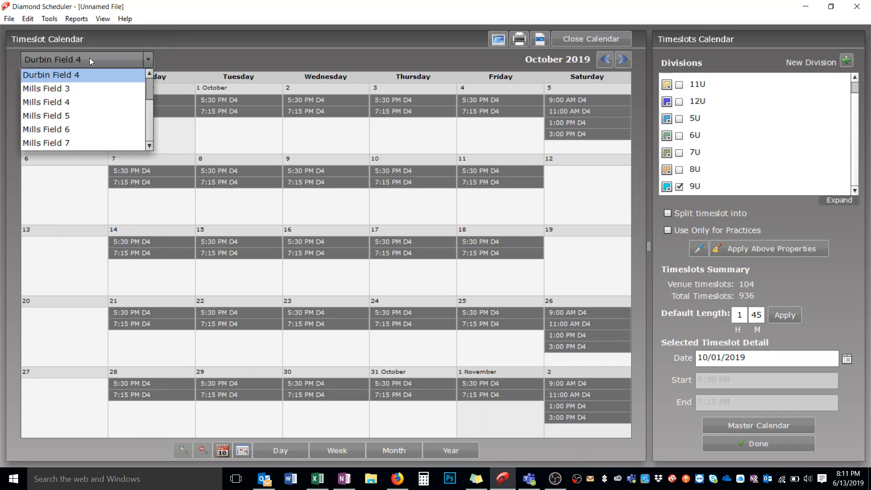
click(102, 88)
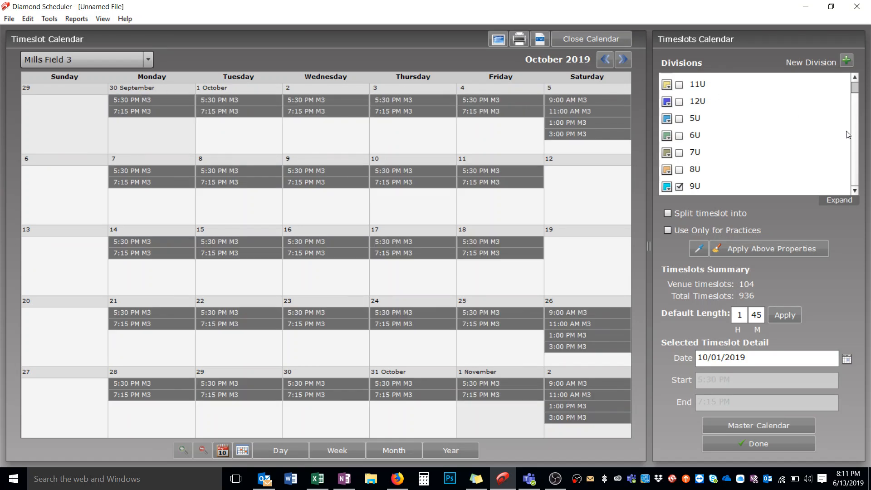
click(677, 185)
scroll(678, 185, down, 5)
click(677, 181)
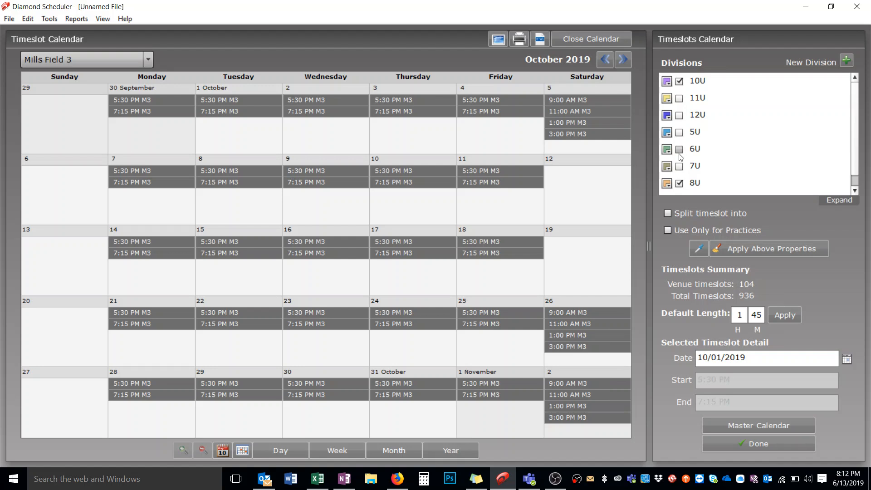
click(679, 166)
click(679, 150)
click(678, 132)
scroll(858, 142, down, 1)
scroll(859, 145, up, 1)
right_click(589, 102)
mouse_move(612, 110)
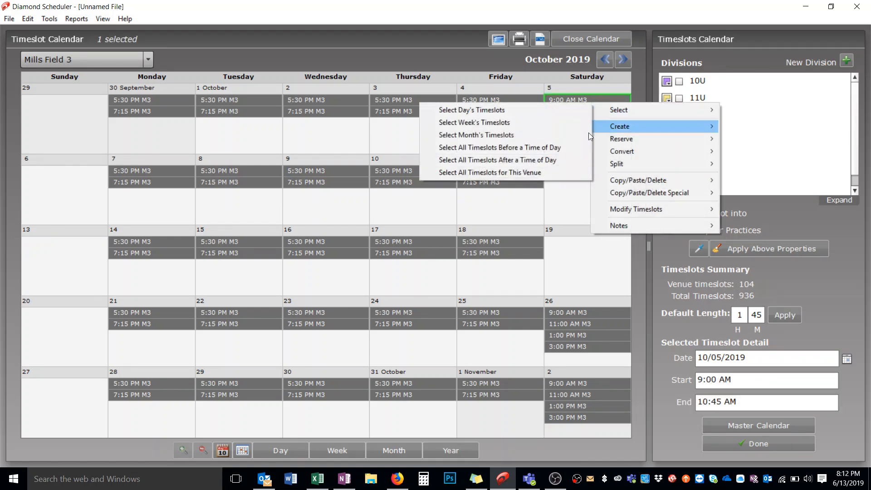
click(554, 171)
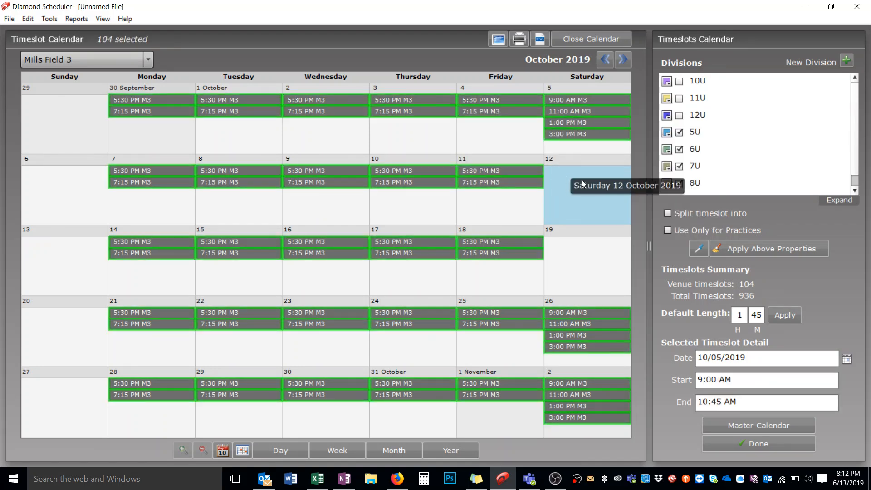
click(737, 251)
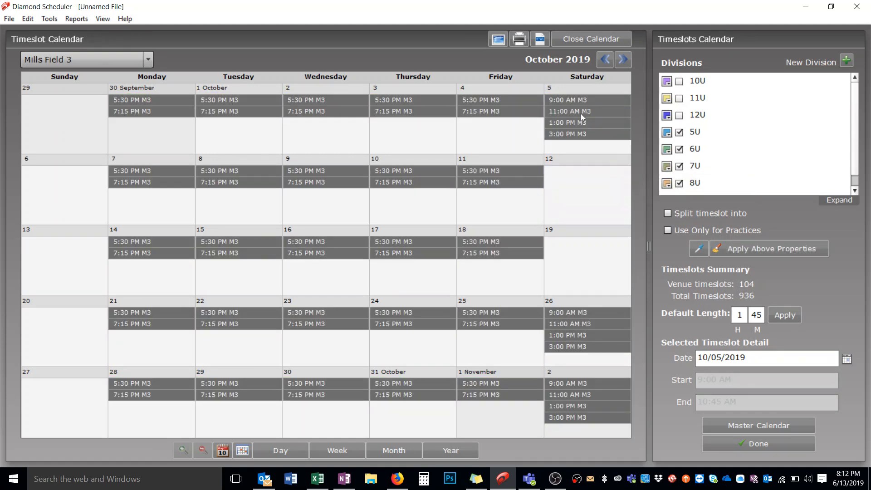
mouse_move(581, 113)
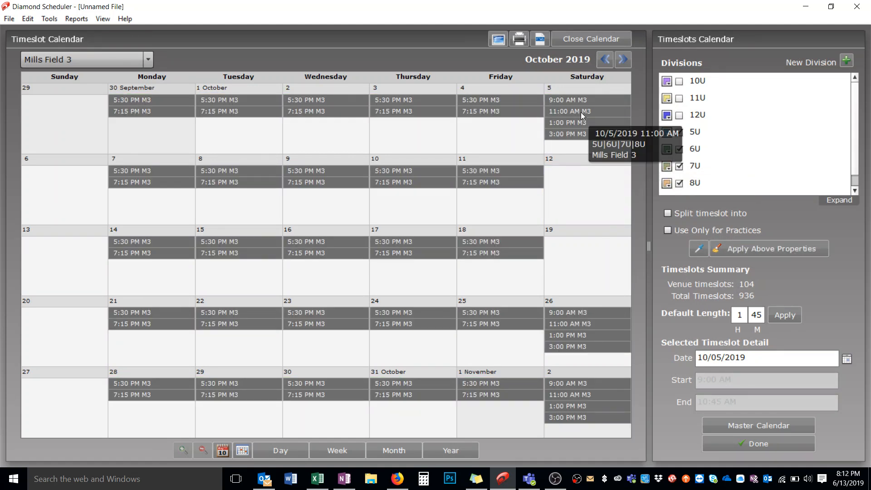
Step: Assign all Mills Field 4 timeslots to division 7U only, clearing 5U, 6U and 8U
click(92, 57)
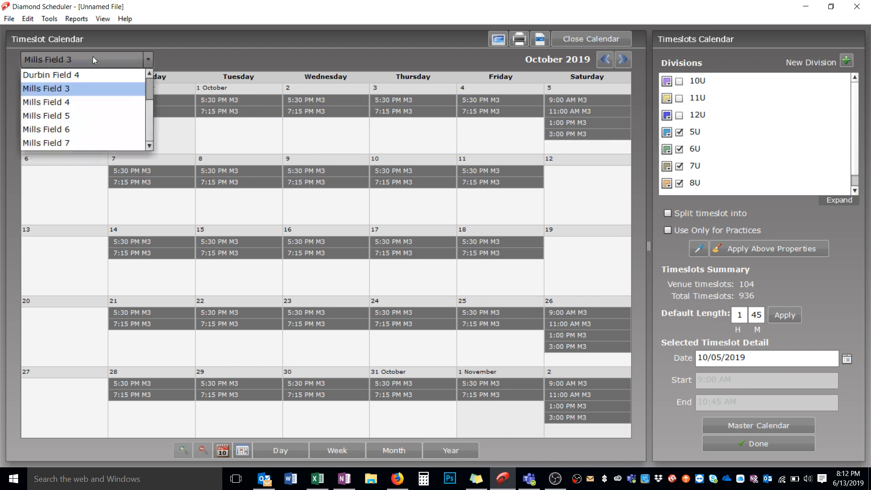
click(97, 104)
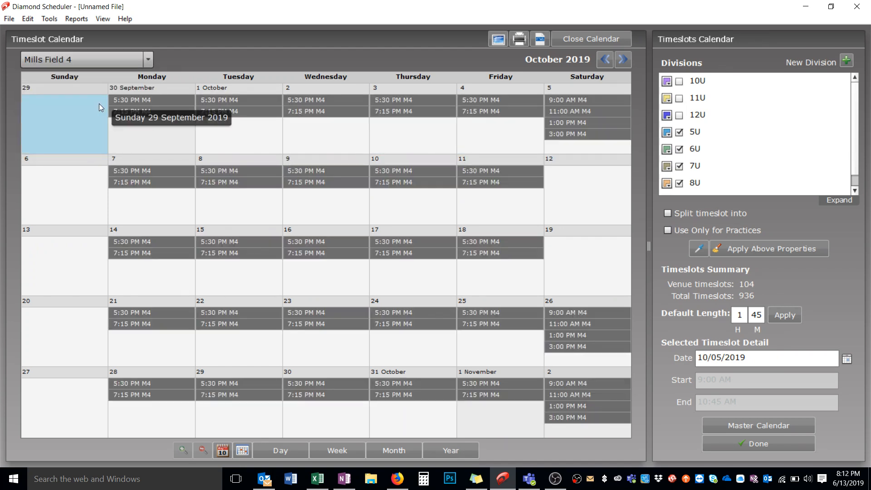
click(679, 132)
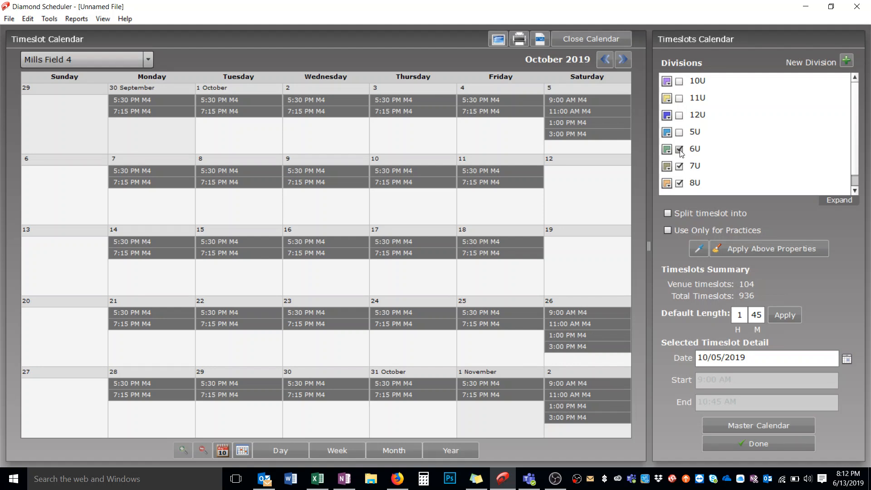
click(679, 183)
click(855, 162)
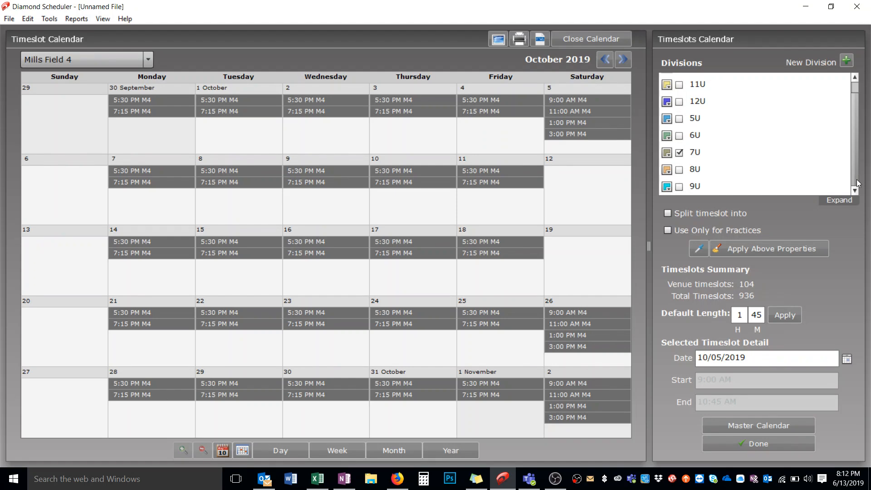
right_click(584, 98)
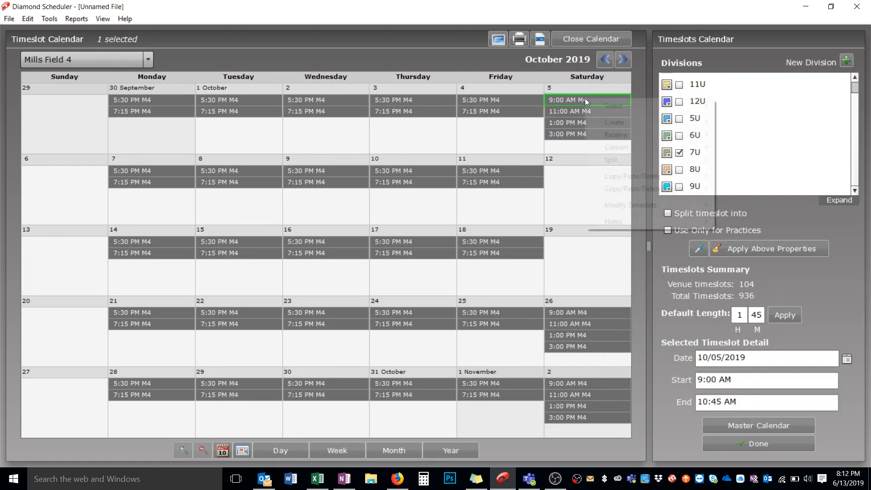
mouse_move(610, 106)
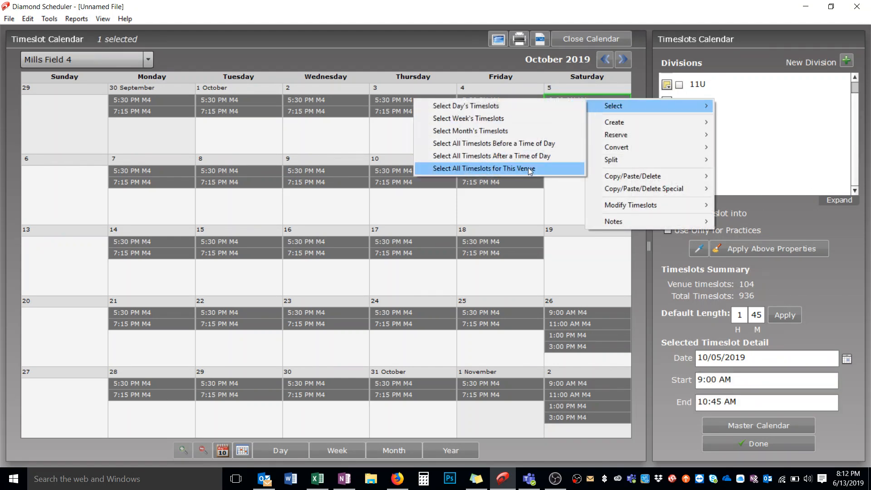
click(528, 168)
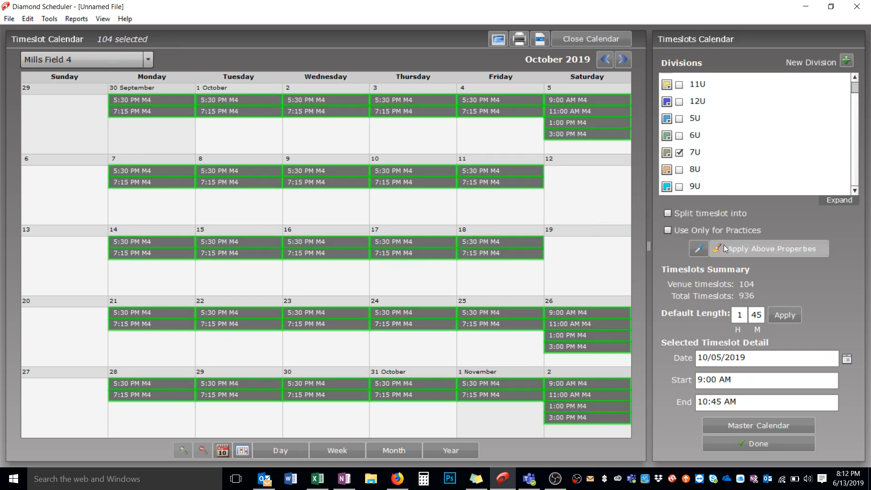
click(742, 249)
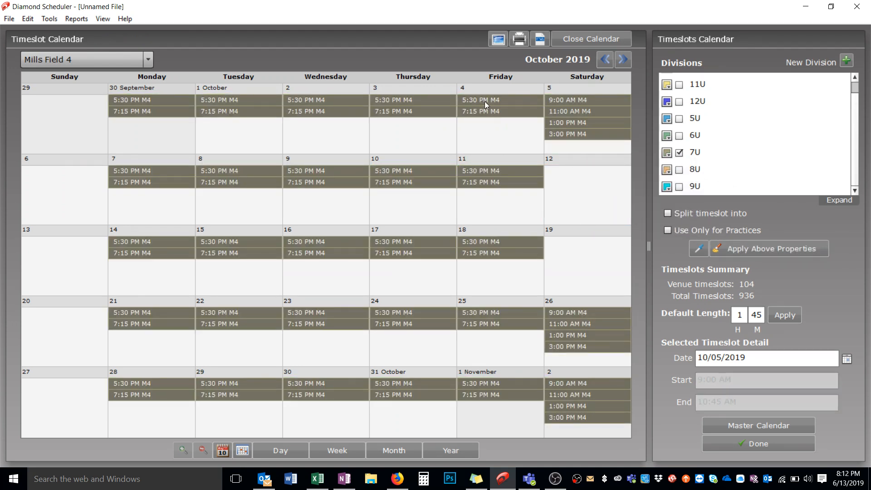
mouse_move(484, 102)
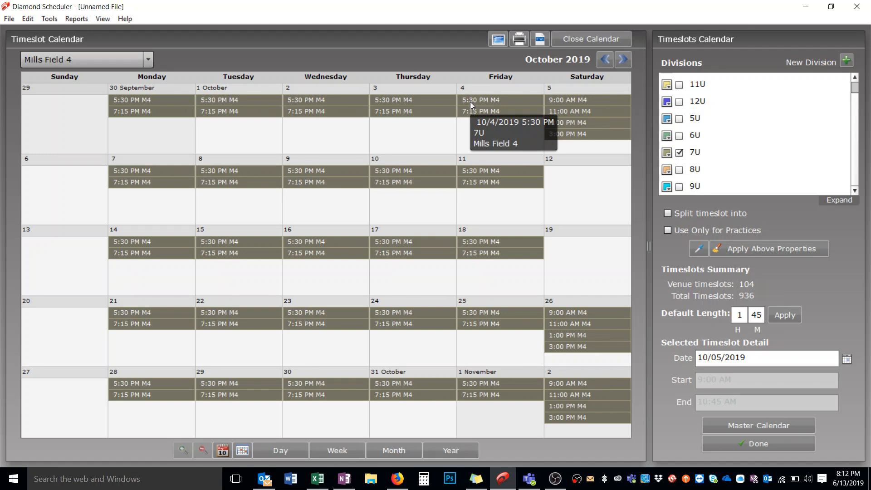
Step: For Mills Field 5, replace division 7U with 5U and apply it to all of the venue's timeslots
click(111, 52)
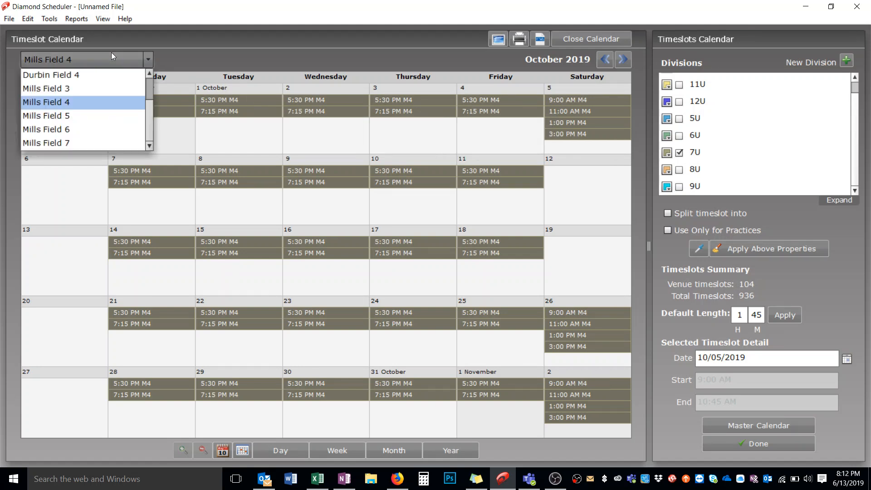
click(109, 118)
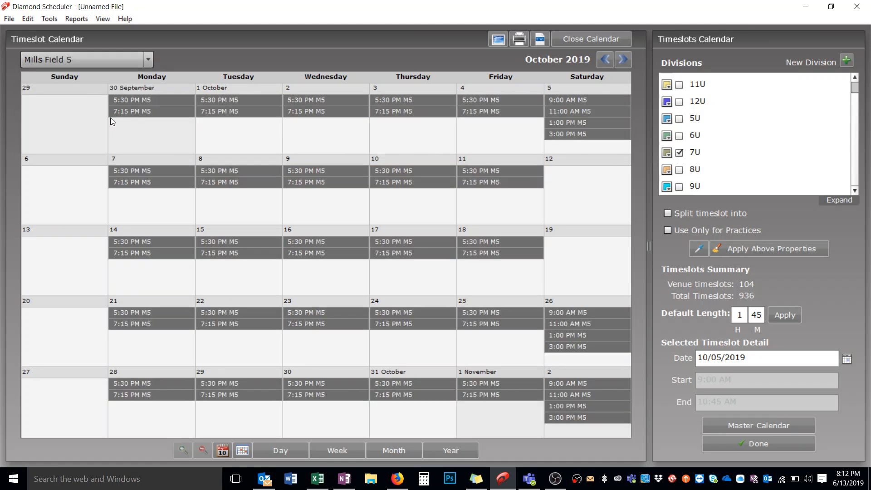
click(679, 153)
scroll(679, 153, up, 1)
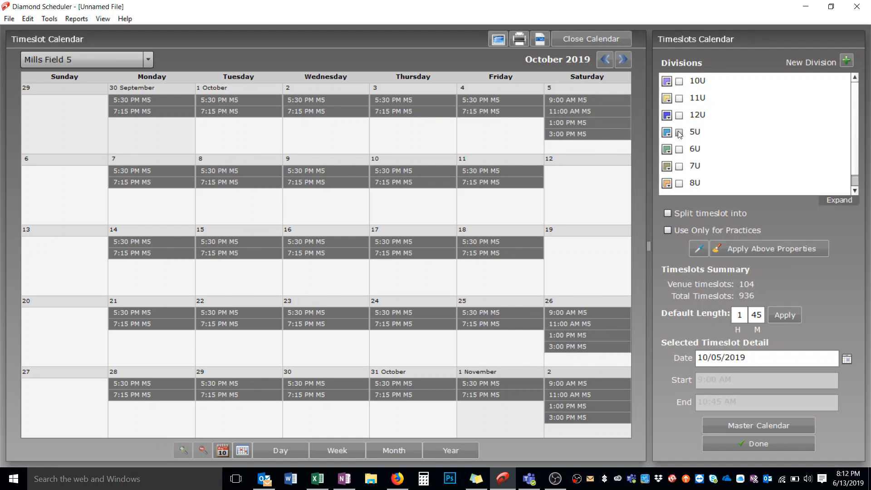
click(679, 133)
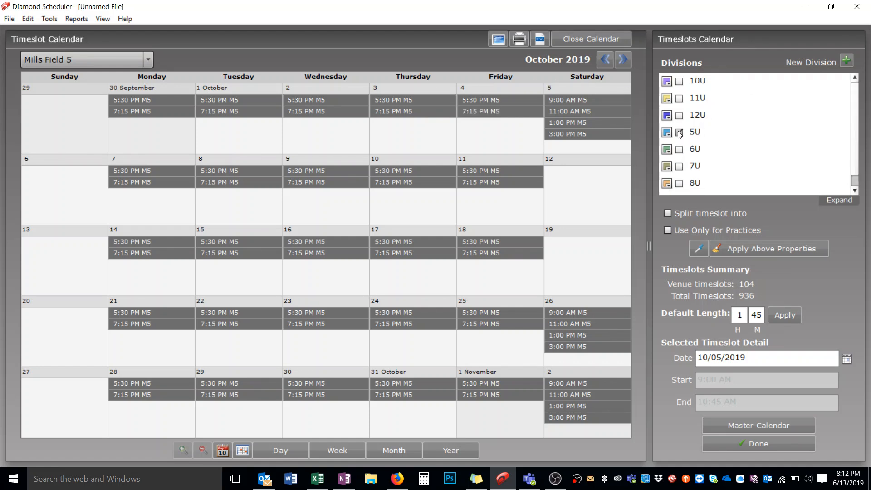
click(583, 101)
right_click(583, 101)
mouse_move(589, 108)
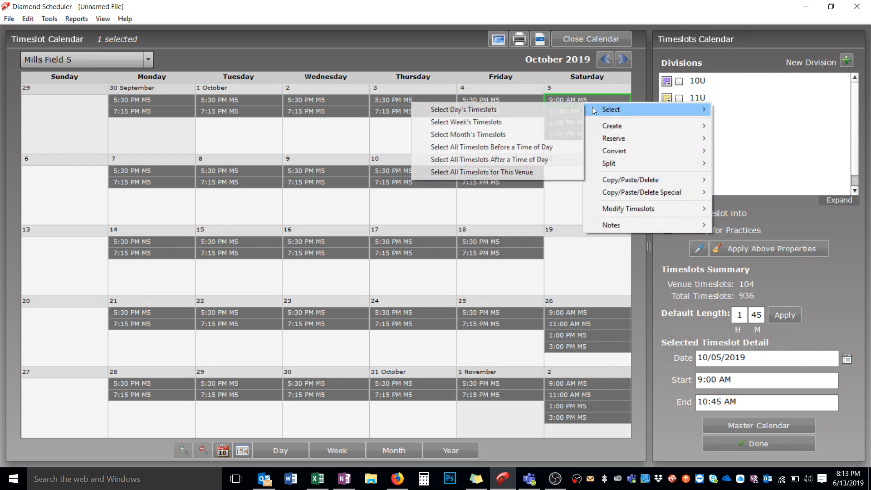
click(533, 169)
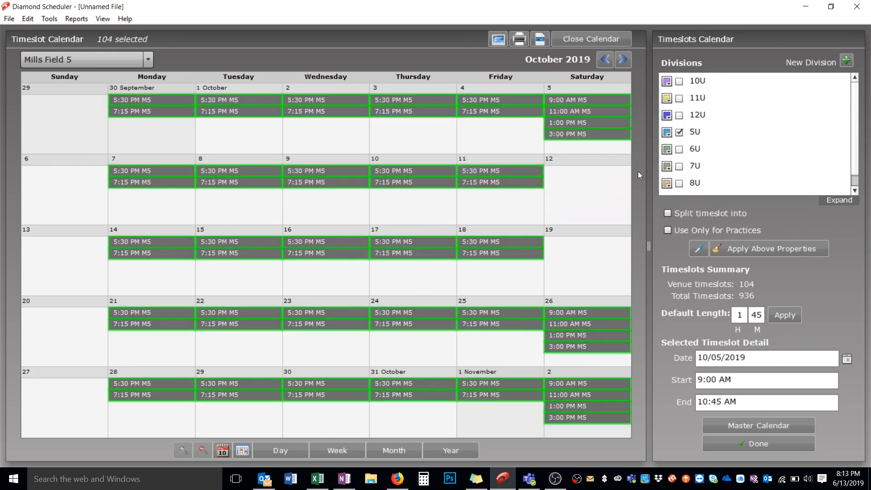
click(739, 248)
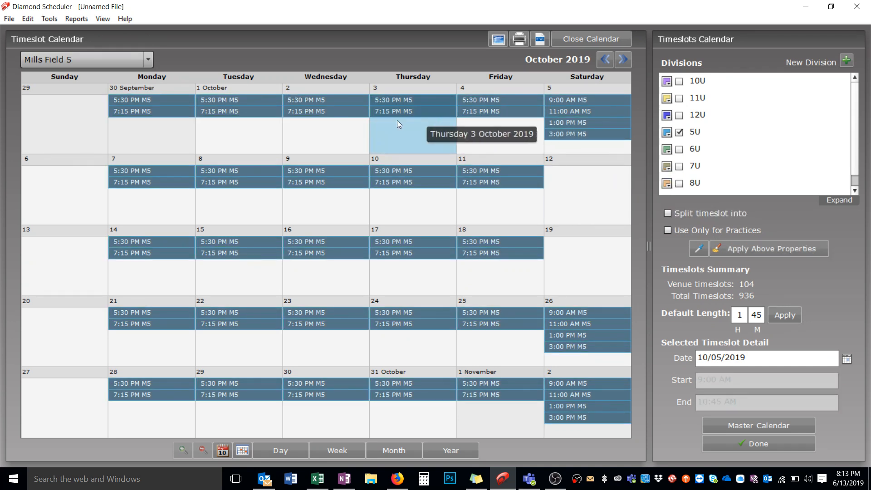
Step: For Mills Field 6, replace division 5U with 6U and apply it to all of the venue's timeslots
click(107, 58)
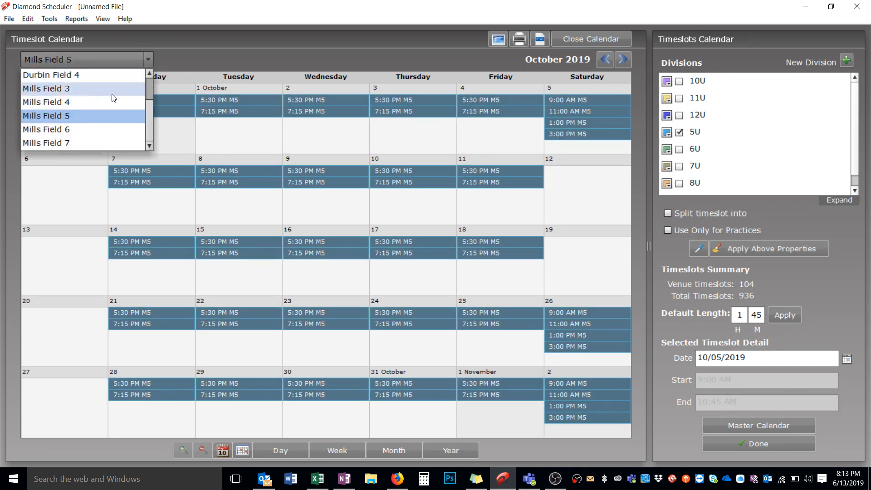
click(110, 129)
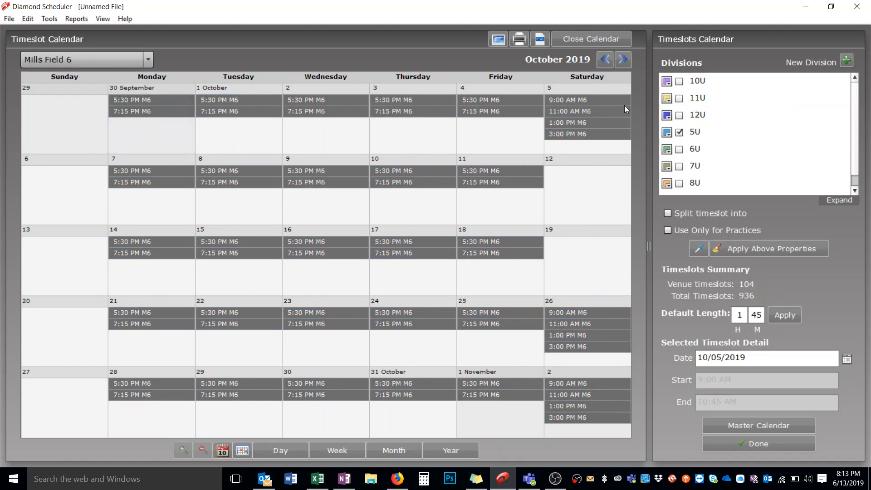
click(679, 132)
click(678, 150)
click(569, 99)
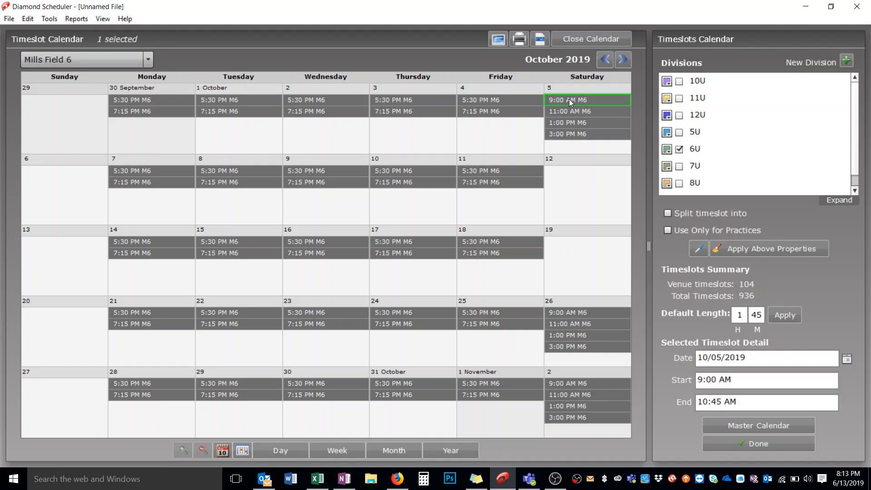
right_click(569, 99)
mouse_move(581, 107)
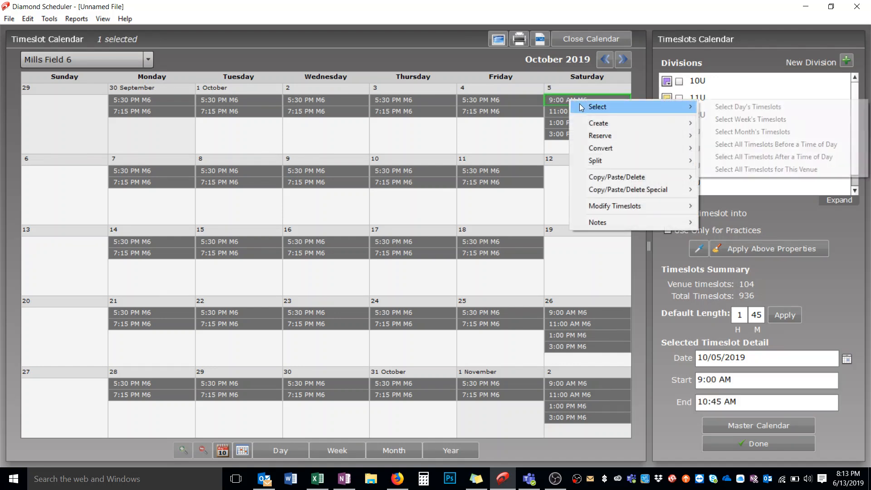
click(712, 169)
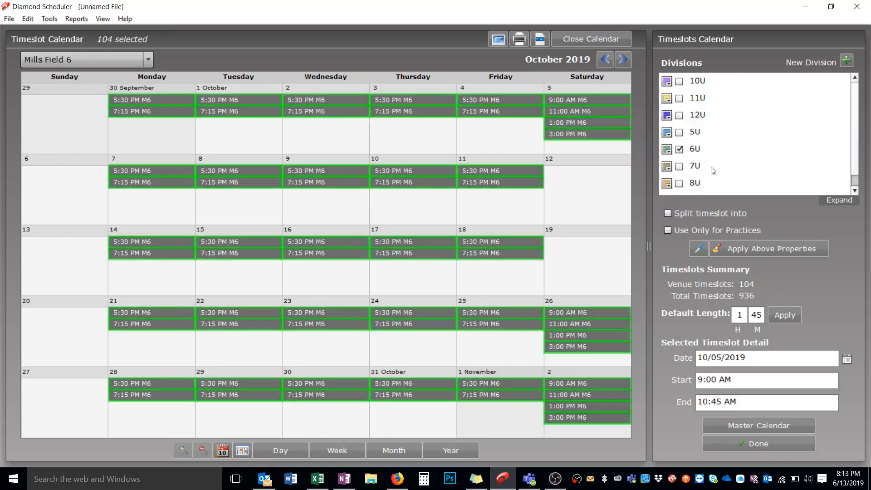
click(751, 249)
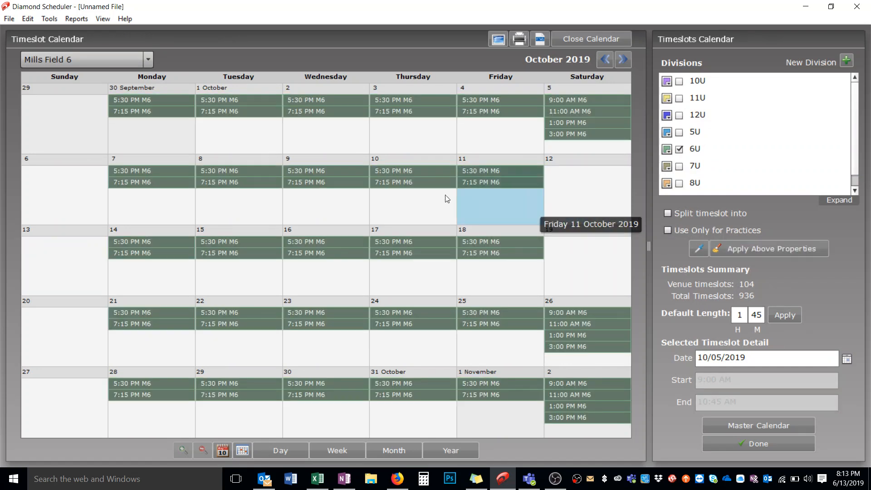
Step: For Mills Field 7, replace division 6U with 8U and apply it to all of the venue's timeslots
click(66, 65)
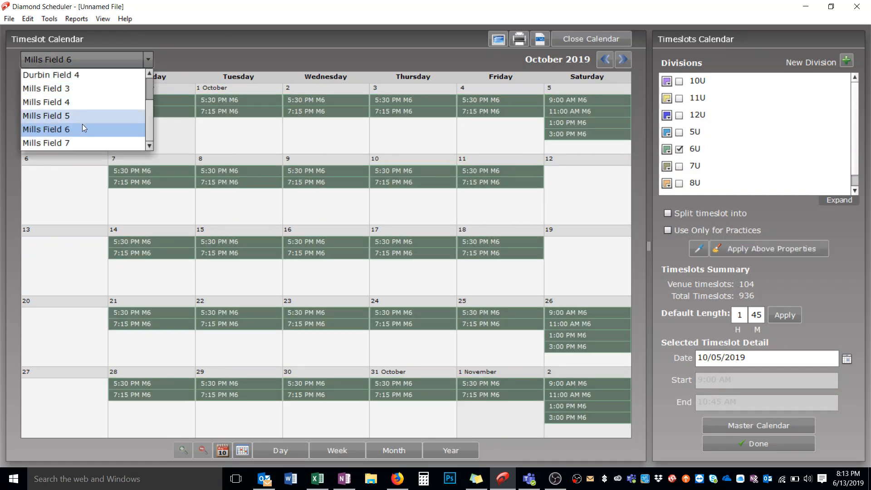
click(127, 142)
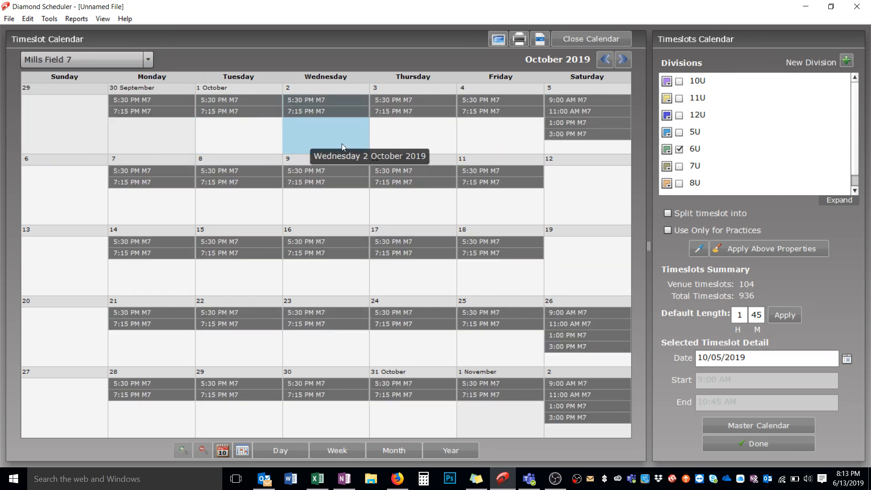
click(679, 149)
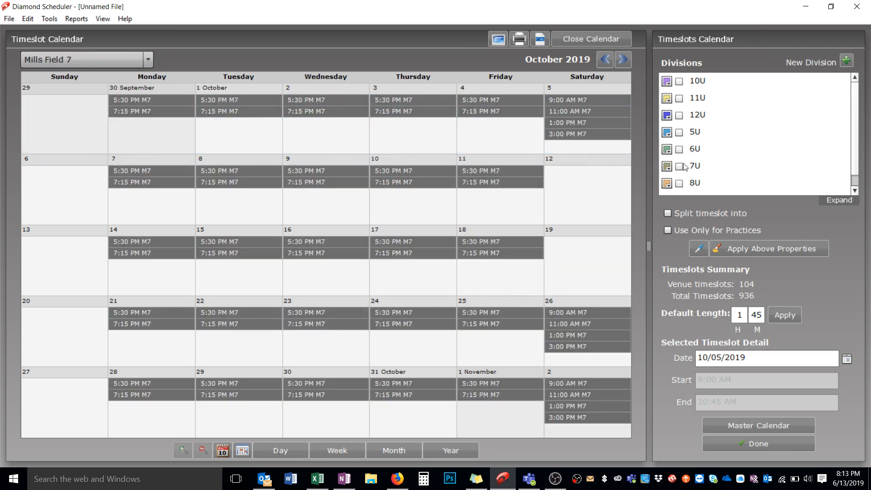
click(679, 184)
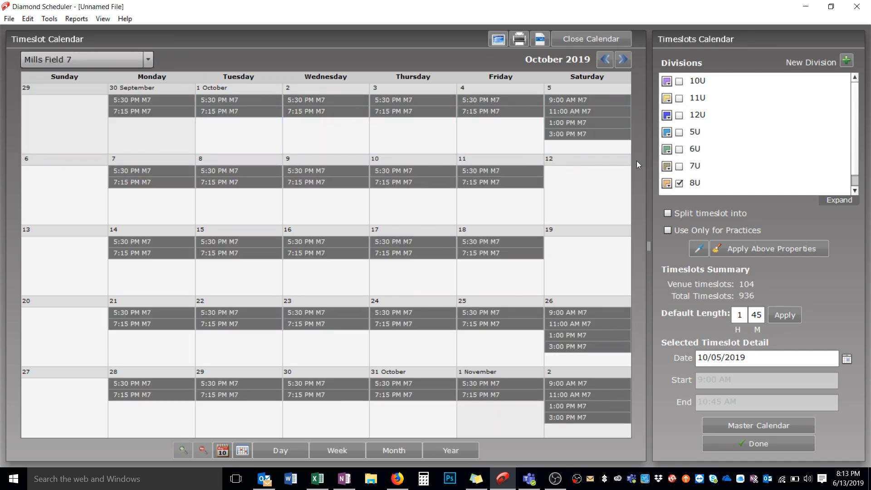
click(575, 102)
right_click(575, 103)
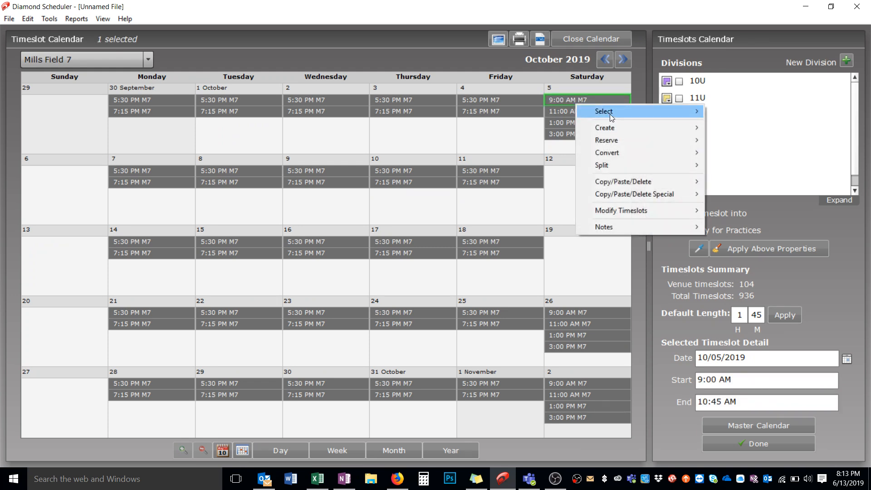
mouse_move(609, 113)
click(532, 170)
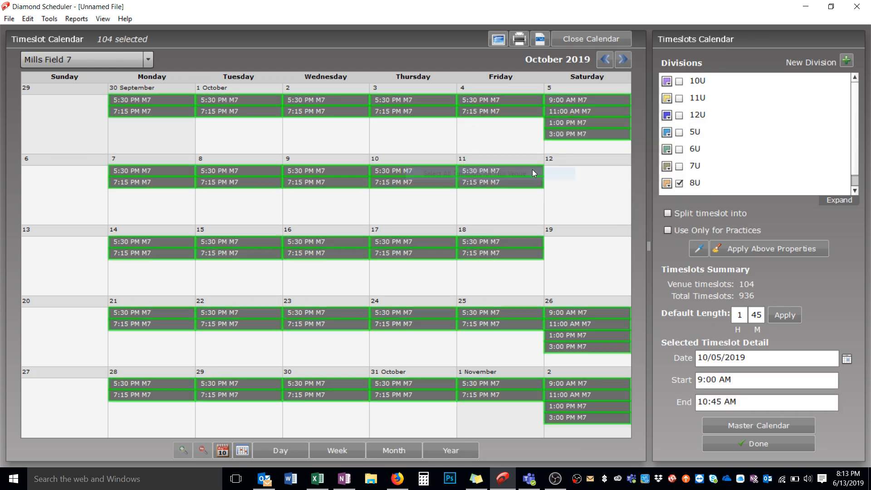
click(754, 247)
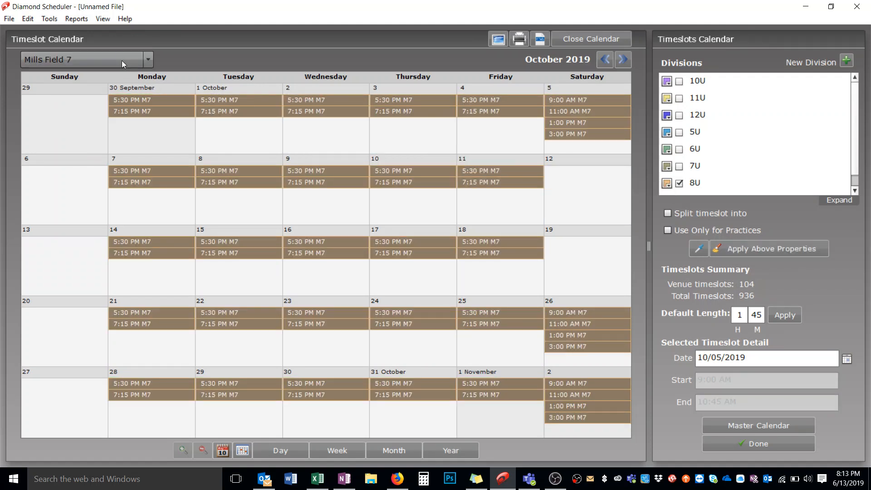
Step: Show the Master Calendar by month with all divisions, teams and venues included, and view October 2019
click(100, 20)
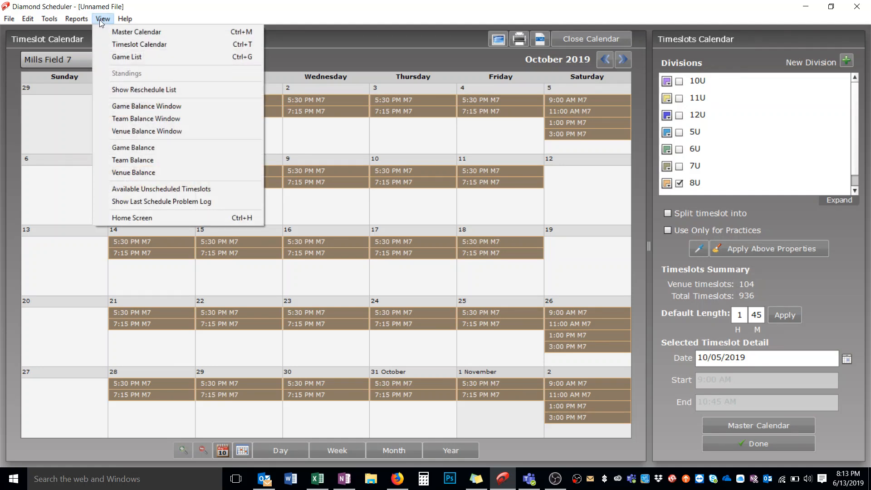
click(136, 32)
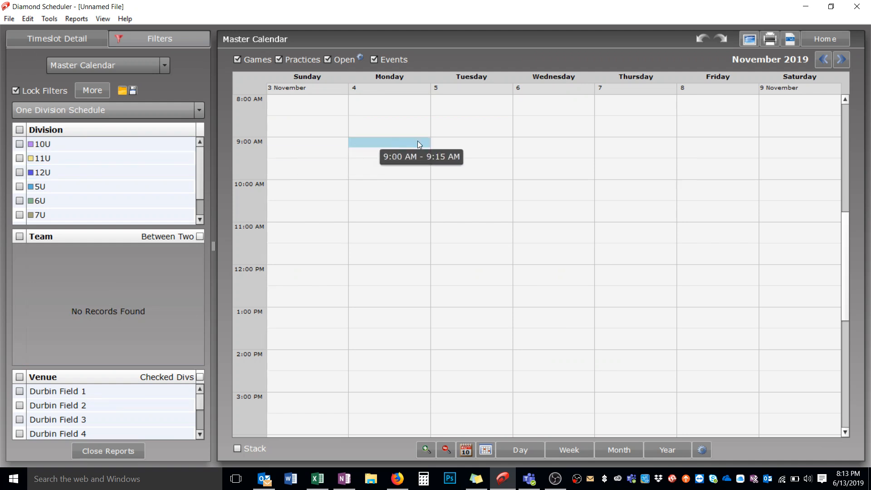
click(612, 448)
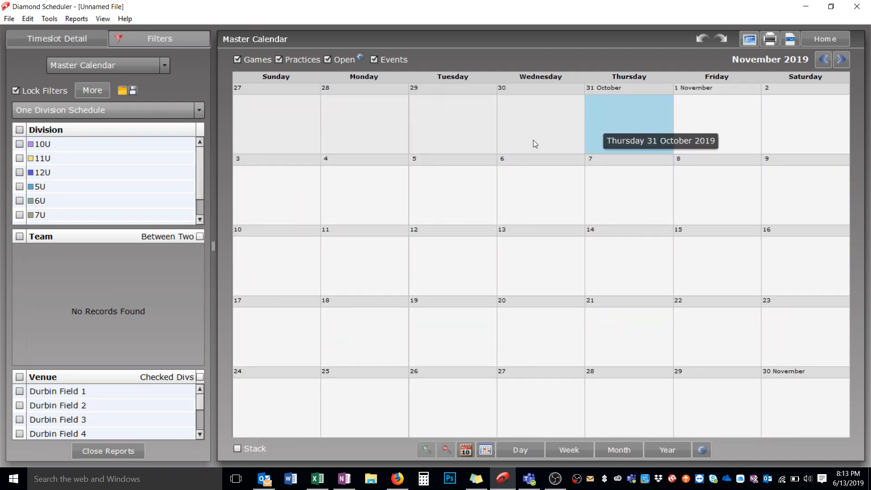
click(20, 130)
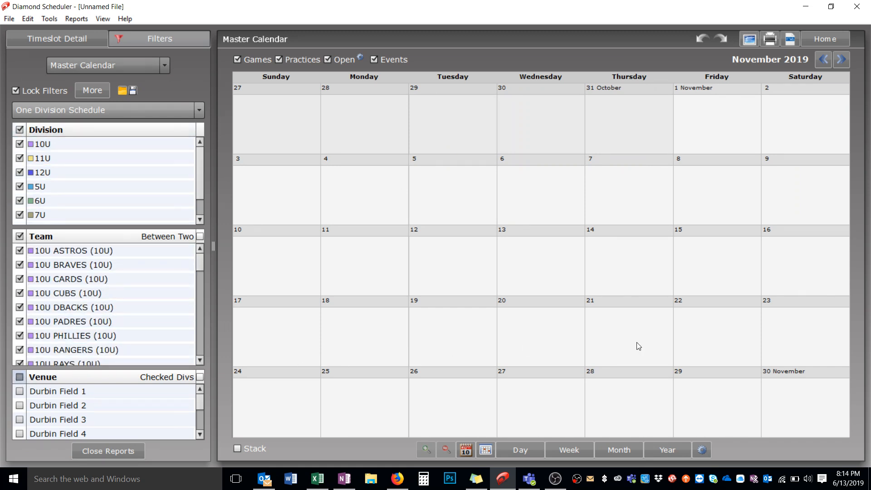
click(823, 60)
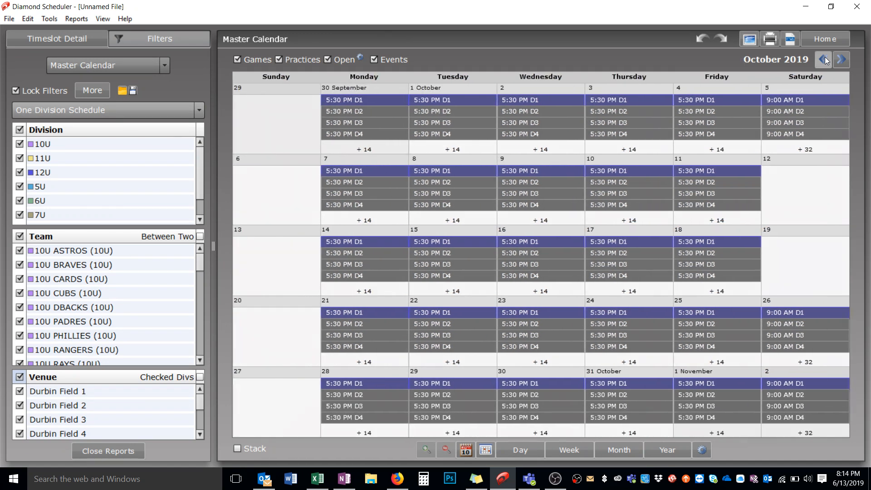